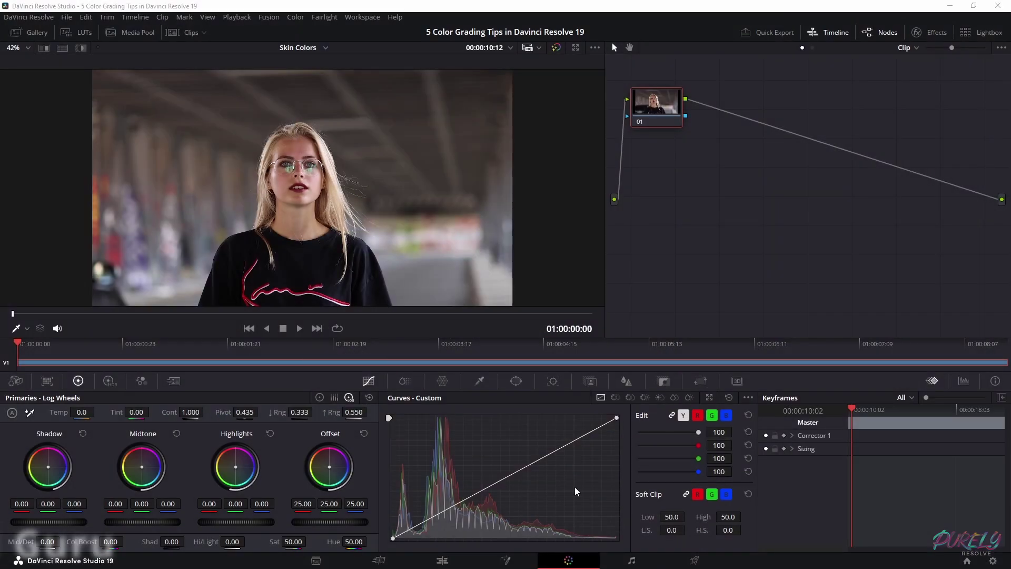
Step: Add serial node 02 after node 01 and arrange both nodes in the graph
{"action": "left_click_drag", "start_coordinate": [658, 105], "coordinate": [691, 144]}
{"action": "right_click", "coordinate": [690, 144]}
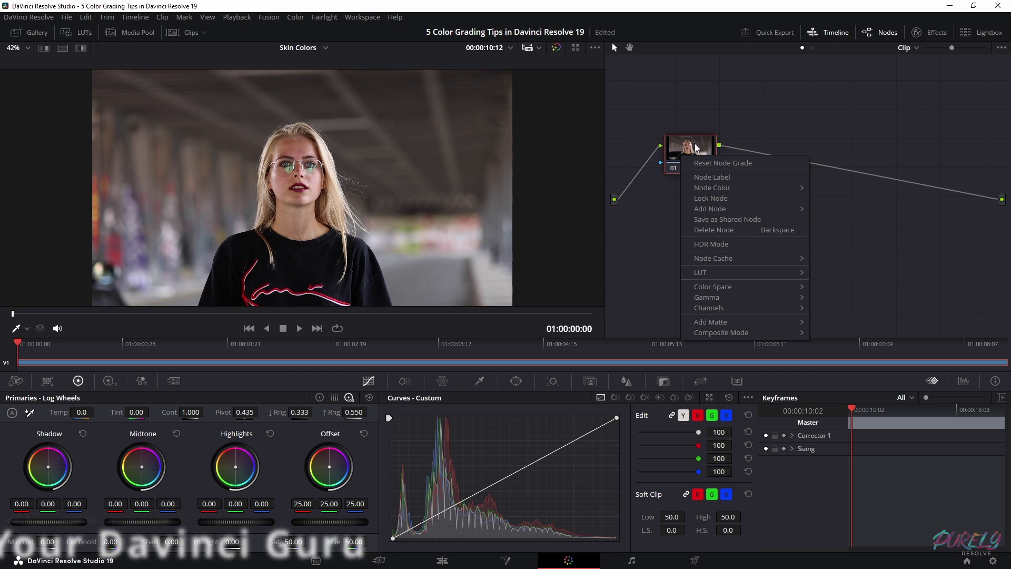
{"action": "mouse_move", "coordinate": [761, 209]}
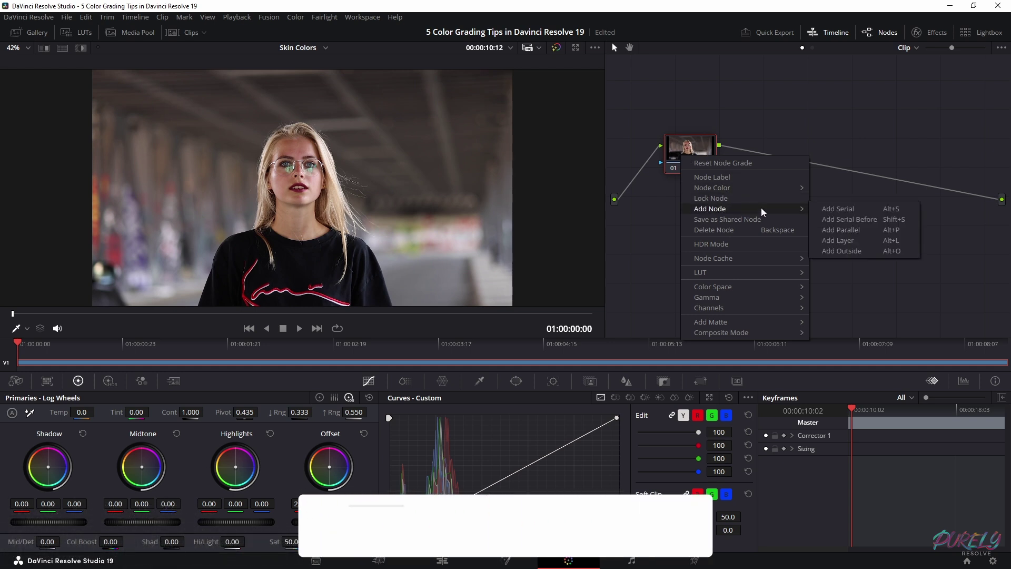
{"action": "left_click", "coordinate": [840, 208]}
{"action": "left_click_drag", "start_coordinate": [814, 159], "coordinate": [817, 159]}
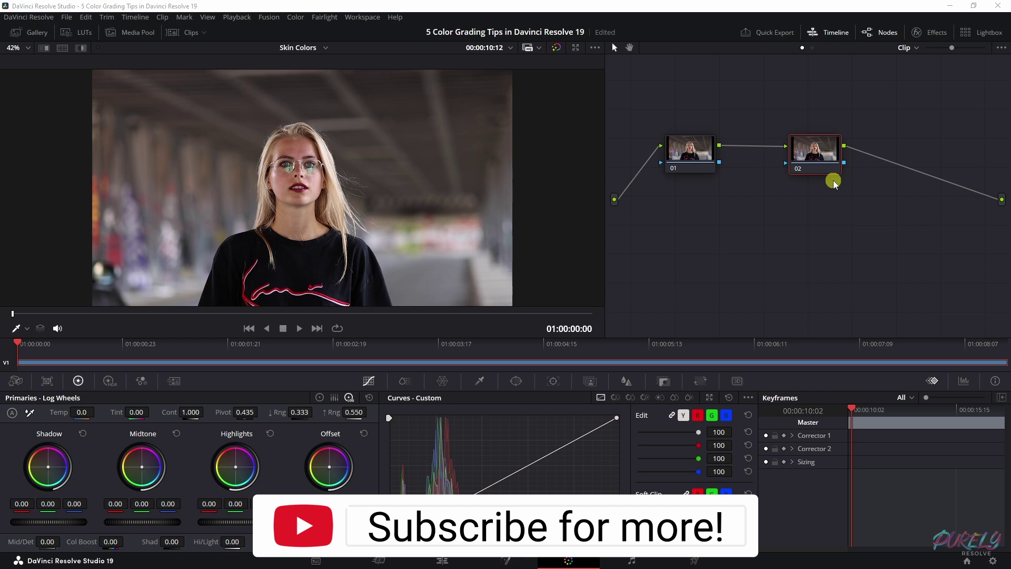
{"action": "left_click", "coordinate": [693, 152]}
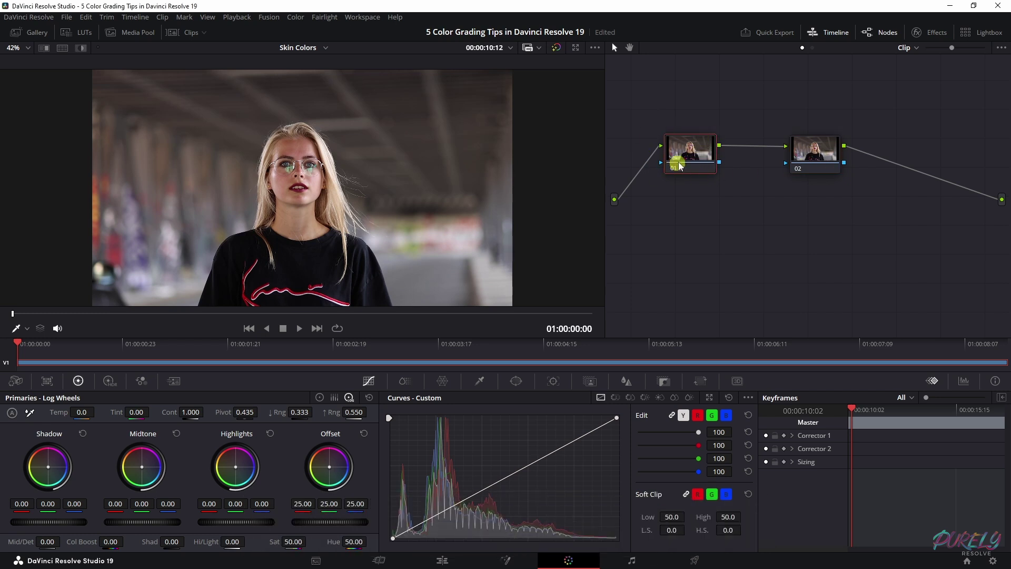
Step: Qualify node 02 to the skin tones by sampling from the woman's cheek down to her neck
{"action": "left_click", "coordinate": [803, 150]}
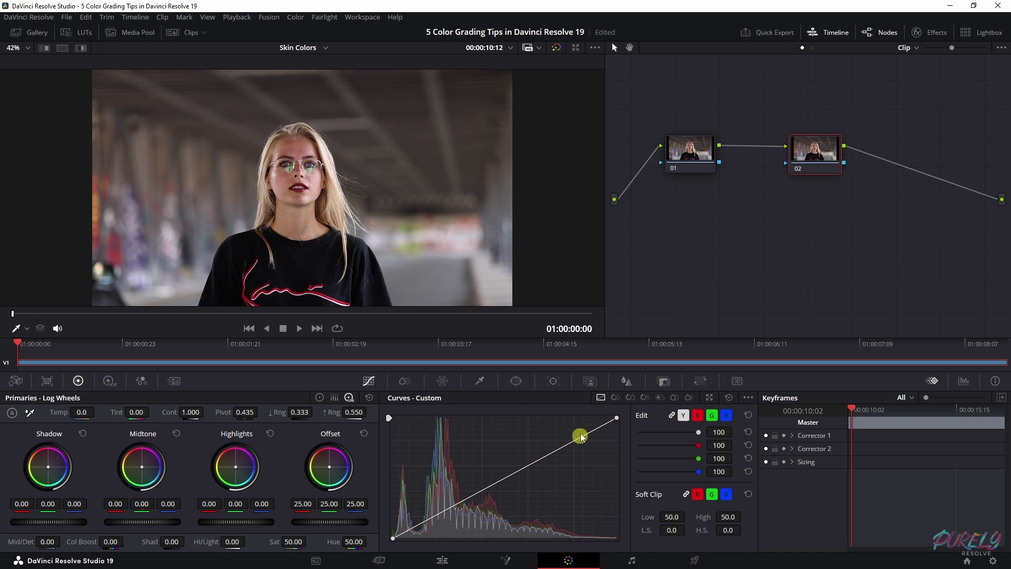
{"action": "left_click", "coordinate": [478, 379]}
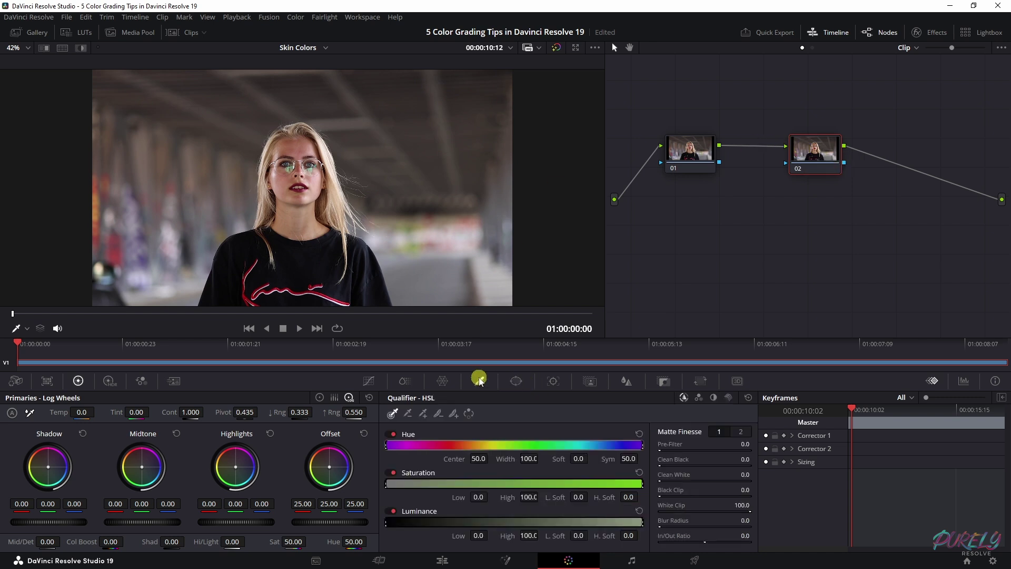
{"action": "left_click", "coordinate": [392, 415]}
{"action": "left_click", "coordinate": [285, 177]}
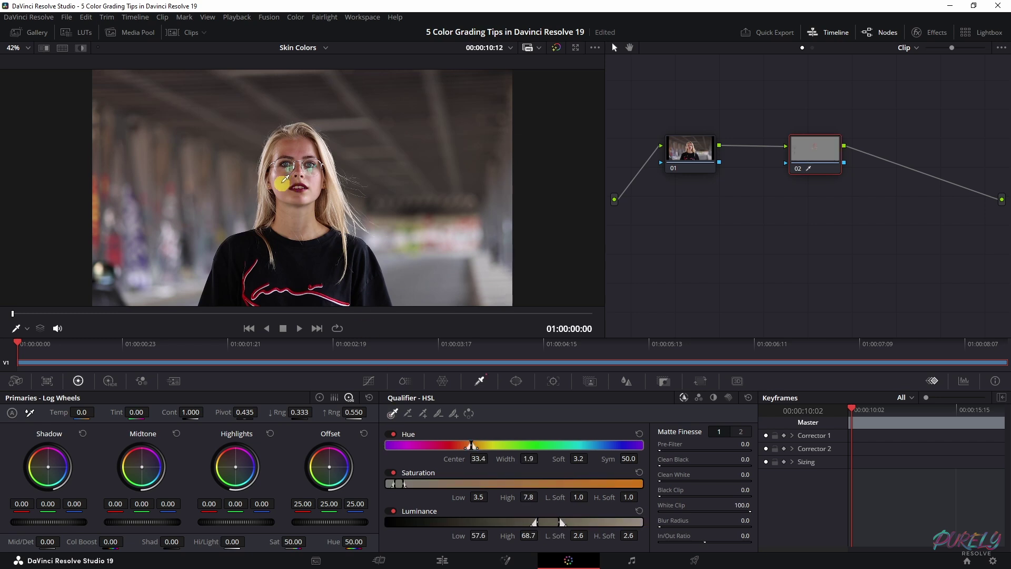
{"action": "mouse_move", "coordinate": [285, 179]}
{"action": "left_mouse_down"}
{"action": "mouse_move", "coordinate": [279, 196]}
{"action": "mouse_move", "coordinate": [310, 211]}
{"action": "left_mouse_up"}
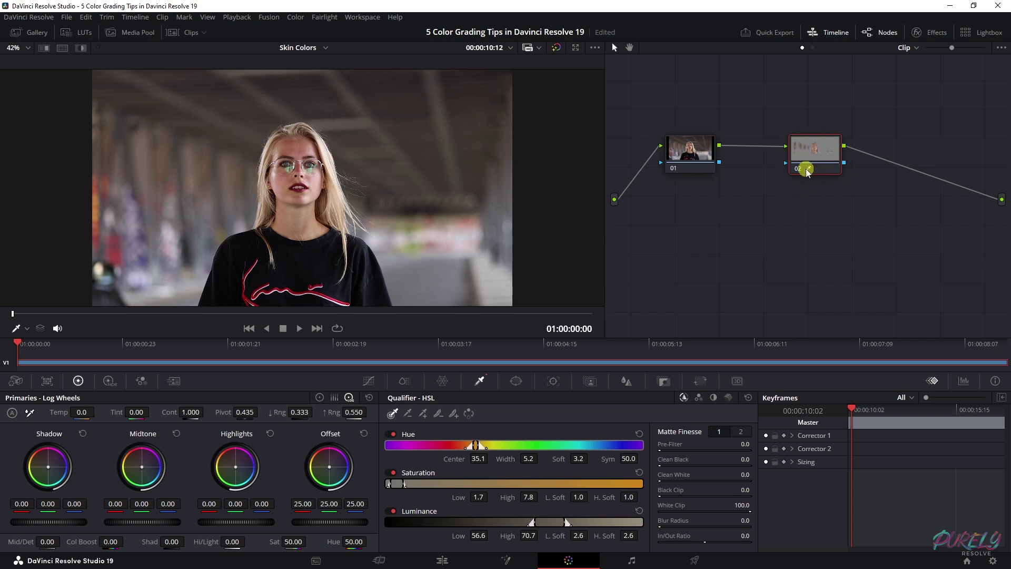
Step: Start a Curve window and trace points down the left side of the face and neck to the collar
{"action": "left_click", "coordinate": [515, 381]}
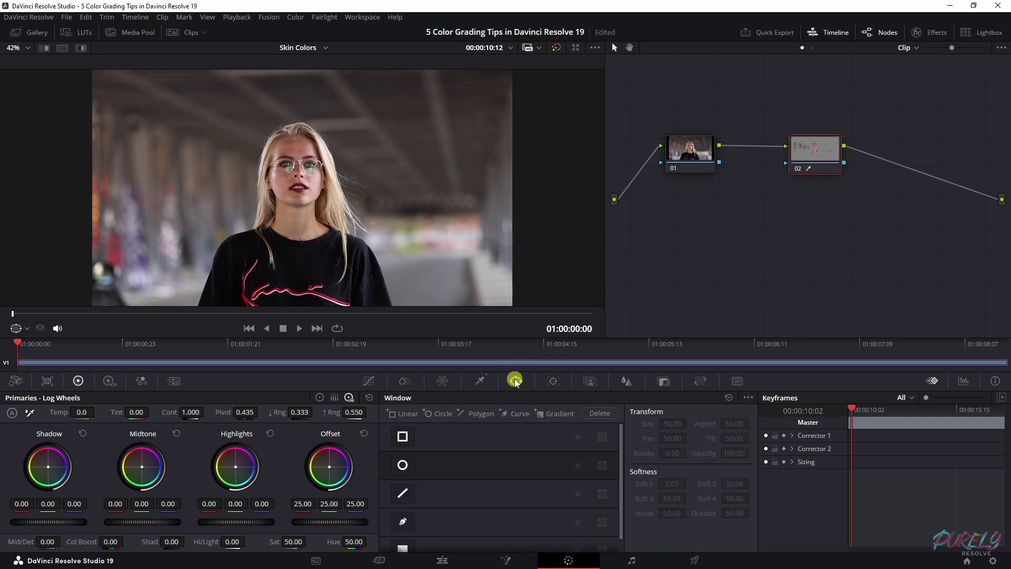
{"action": "left_click", "coordinate": [403, 522]}
{"action": "left_click", "coordinate": [273, 142]}
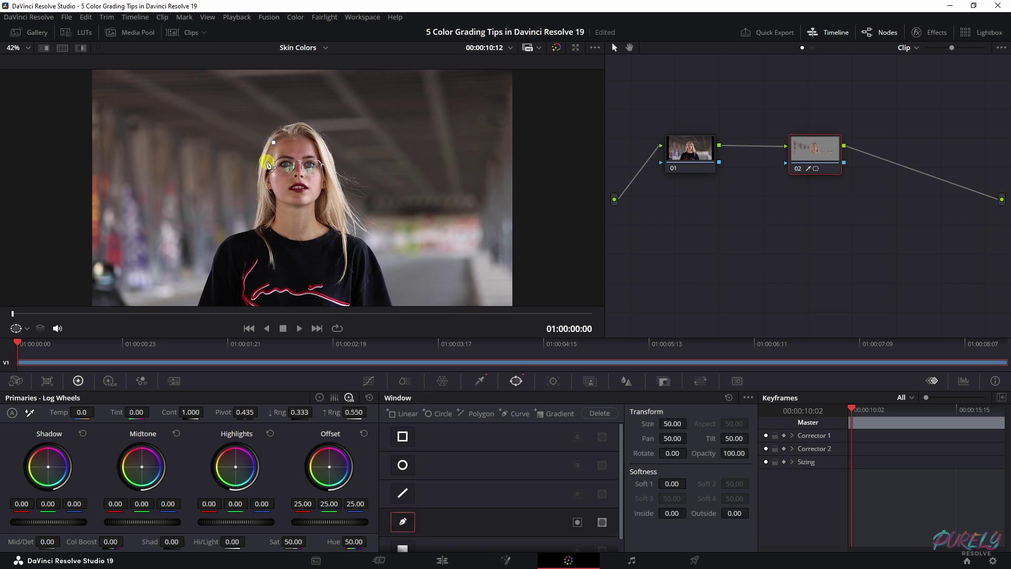
{"action": "left_click", "coordinate": [266, 162]}
{"action": "left_click", "coordinate": [265, 186]}
{"action": "left_click", "coordinate": [269, 207]}
{"action": "left_click", "coordinate": [262, 231]}
{"action": "left_click", "coordinate": [290, 247]}
Step: Continue the outline up the right side and over the head, closing the shape
{"action": "left_click", "coordinate": [333, 229]}
{"action": "left_click", "coordinate": [319, 214]}
{"action": "left_click", "coordinate": [322, 196]}
{"action": "left_click", "coordinate": [330, 188]}
{"action": "left_click", "coordinate": [320, 149]}
{"action": "left_click", "coordinate": [309, 130]}
{"action": "left_click", "coordinate": [287, 133]}
{"action": "left_click", "coordinate": [273, 142]}
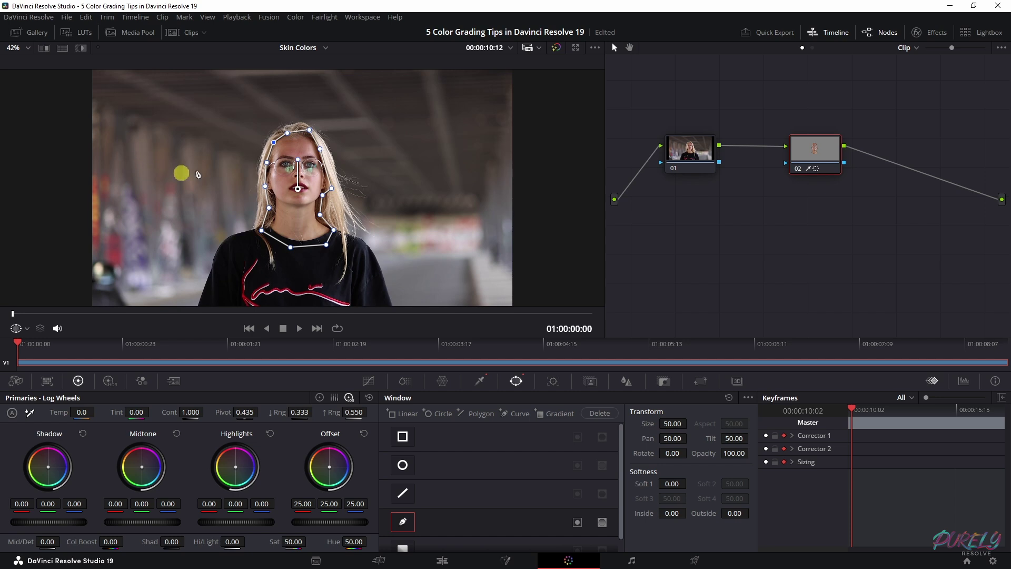
Step: Play the clip, then step forward frame by frame, realigning the face window's points to her head
{"action": "key", "text": "space"}
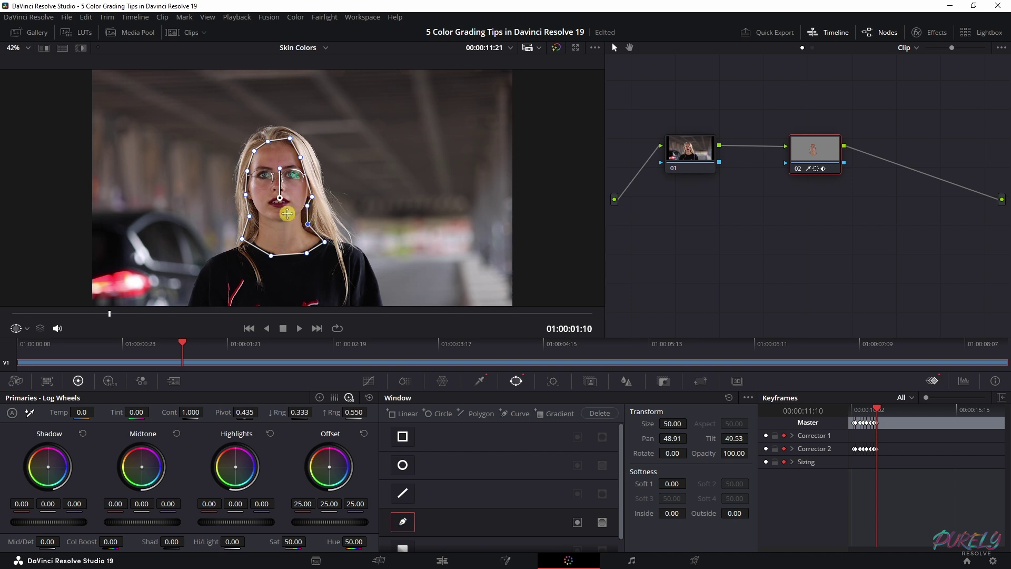
{"action": "key", "text": "Right"}
{"action": "key", "text": "Right"}
{"action": "key", "text": "Right"}
{"action": "key", "text": "Right"}
{"action": "key", "text": "Right"}
{"action": "key", "text": "Right"}
{"action": "key", "text": "Right"}
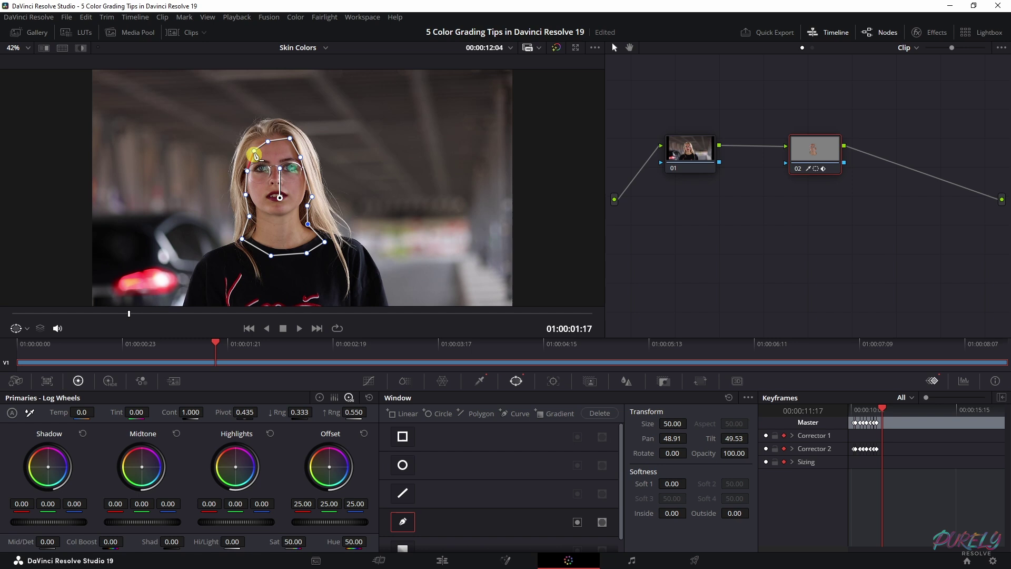
{"action": "left_click_drag", "start_coordinate": [251, 149], "coordinate": [246, 144]}
{"action": "left_click_drag", "start_coordinate": [267, 141], "coordinate": [268, 130]}
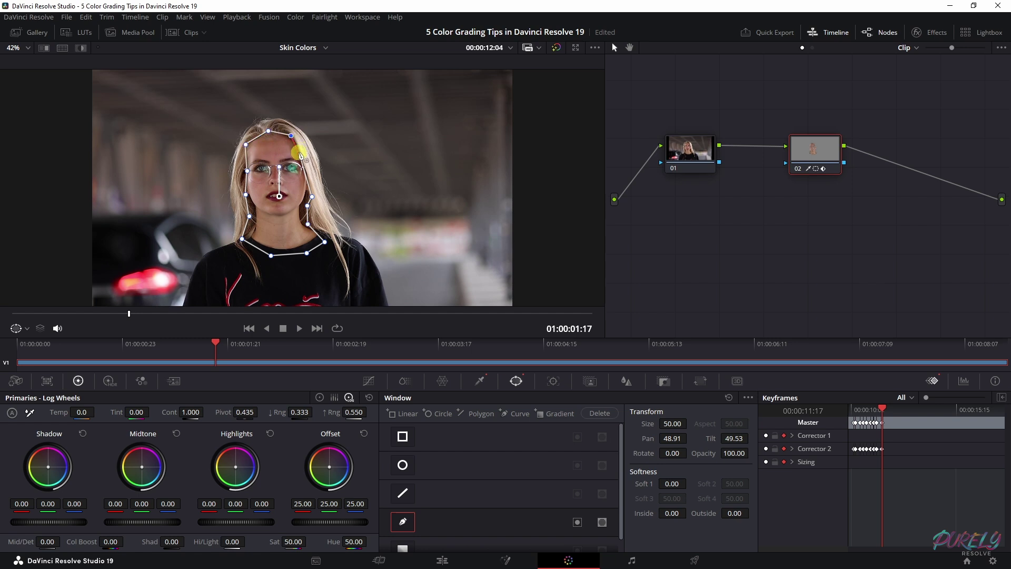
{"action": "key", "text": "Right"}
{"action": "key", "text": "Right"}
{"action": "key", "text": "Right"}
{"action": "key", "text": "Right"}
{"action": "key", "text": "Right"}
{"action": "key", "text": "Right"}
{"action": "key", "text": "Right"}
{"action": "key", "text": "Right"}
{"action": "key", "text": "Right"}
{"action": "left_click_drag", "start_coordinate": [268, 189], "coordinate": [263, 191]}
{"action": "key", "text": "Right"}
{"action": "key", "text": "Right"}
{"action": "key", "text": "Right"}
{"action": "key", "text": "Right"}
{"action": "key", "text": "Right"}
{"action": "key", "text": "Right"}
{"action": "key", "text": "Right"}
{"action": "key", "text": "Right"}
{"action": "key", "text": "Right"}
{"action": "key", "text": "Right"}
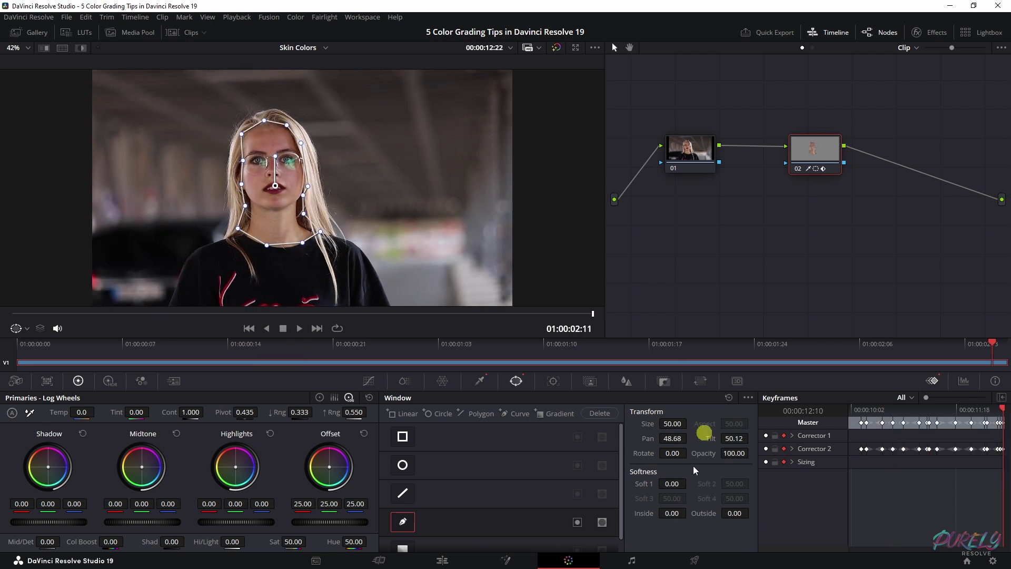
Step: From the clip's first frame, push the Offset wheel toward red to warm the masked skin
{"action": "left_click", "coordinate": [368, 381]}
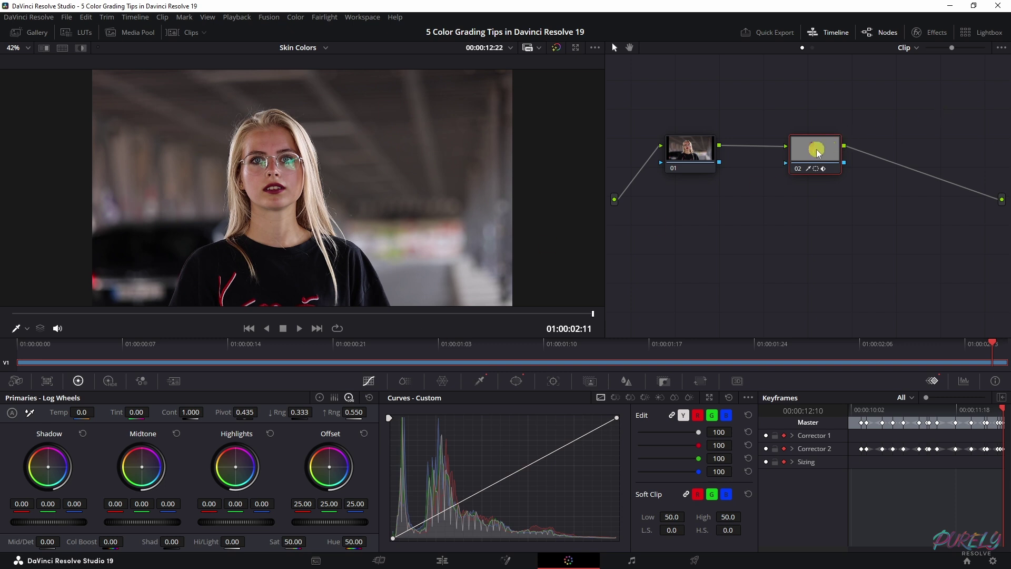
{"action": "left_click", "coordinate": [129, 343]}
{"action": "left_click", "coordinate": [18, 343]}
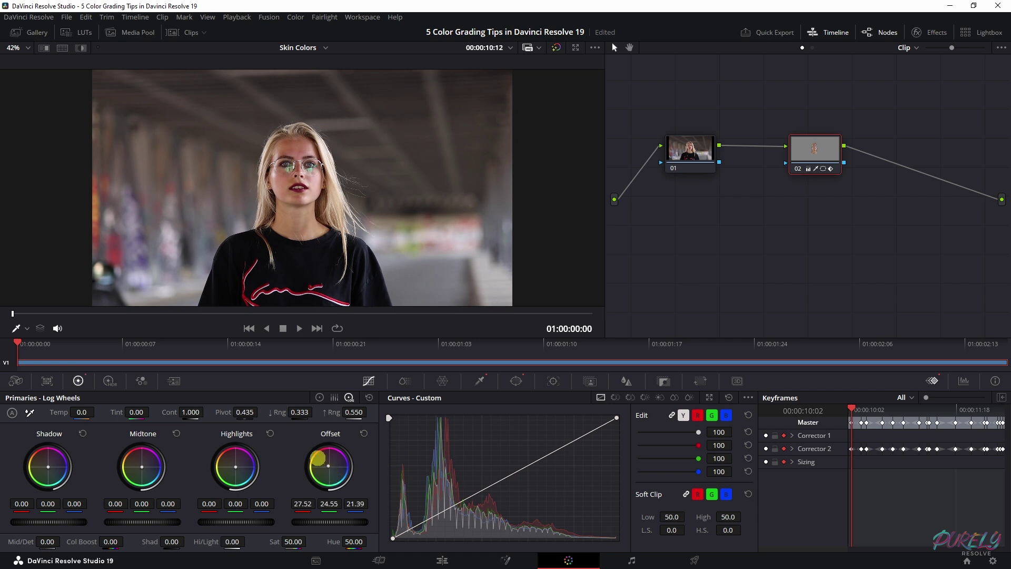
{"action": "left_click_drag", "start_coordinate": [318, 463], "coordinate": [315, 447]}
Step: Play the clip, toggling Bypass Color Grades to compare before and after the grade
{"action": "key", "text": "space"}
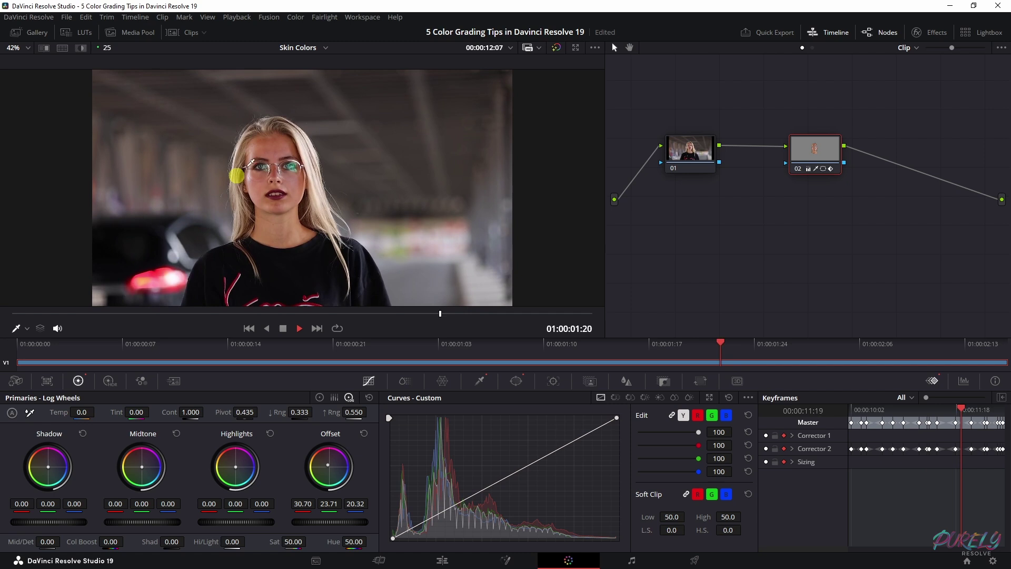
{"action": "key", "text": "space"}
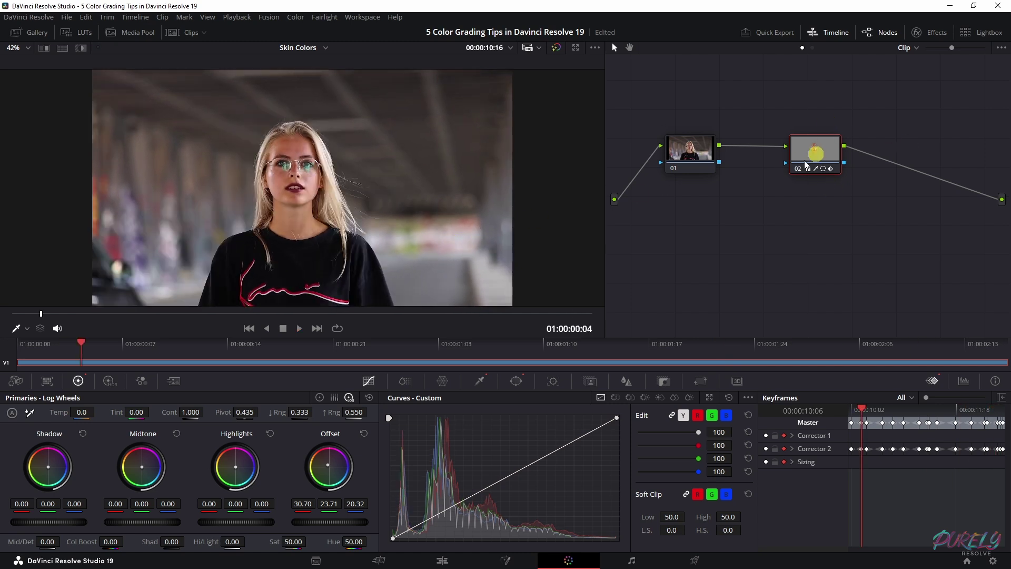
{"action": "left_click", "coordinate": [556, 49]}
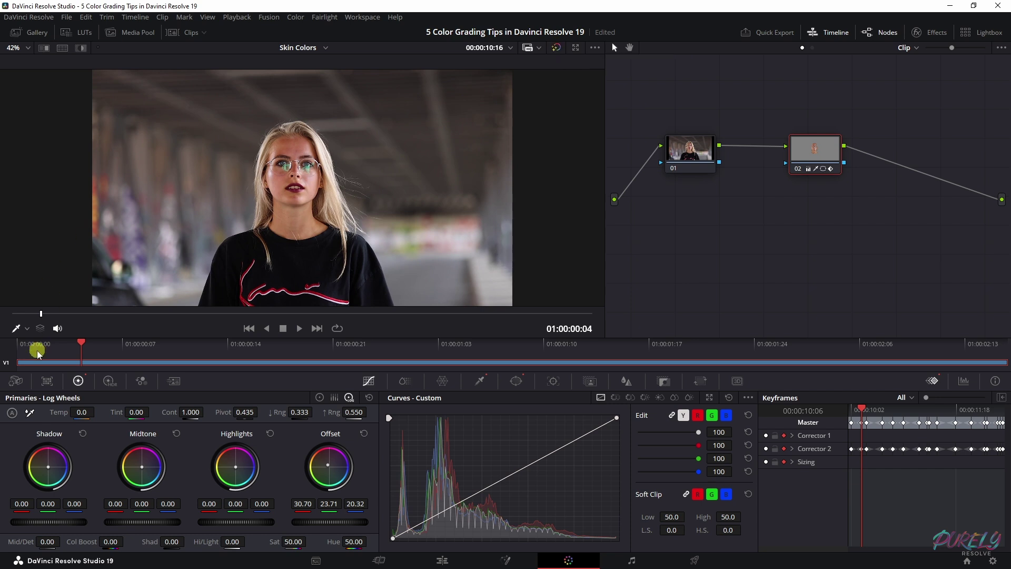
{"action": "left_click", "coordinate": [555, 49]}
{"action": "key", "text": "space"}
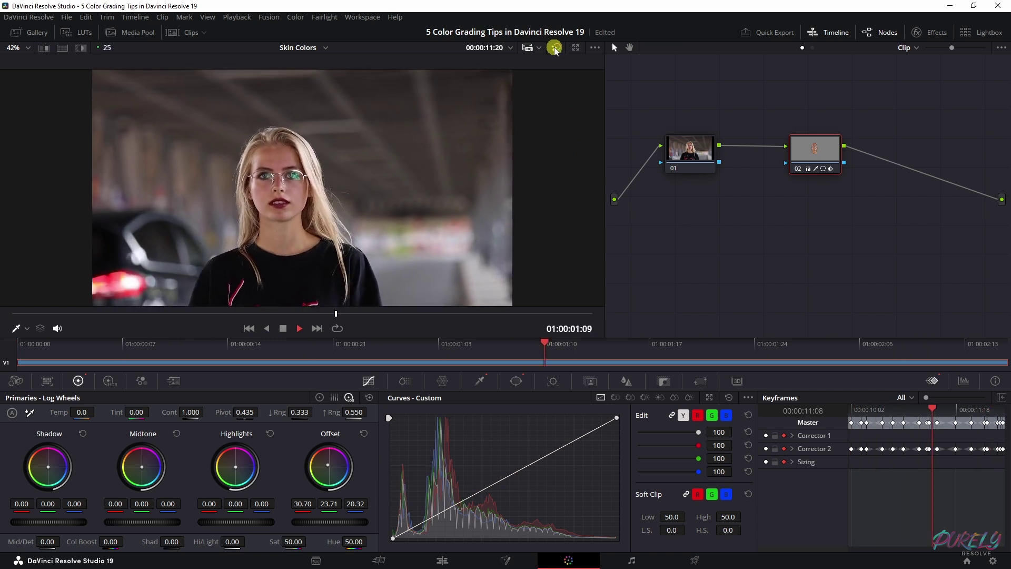
{"action": "left_click", "coordinate": [555, 48]}
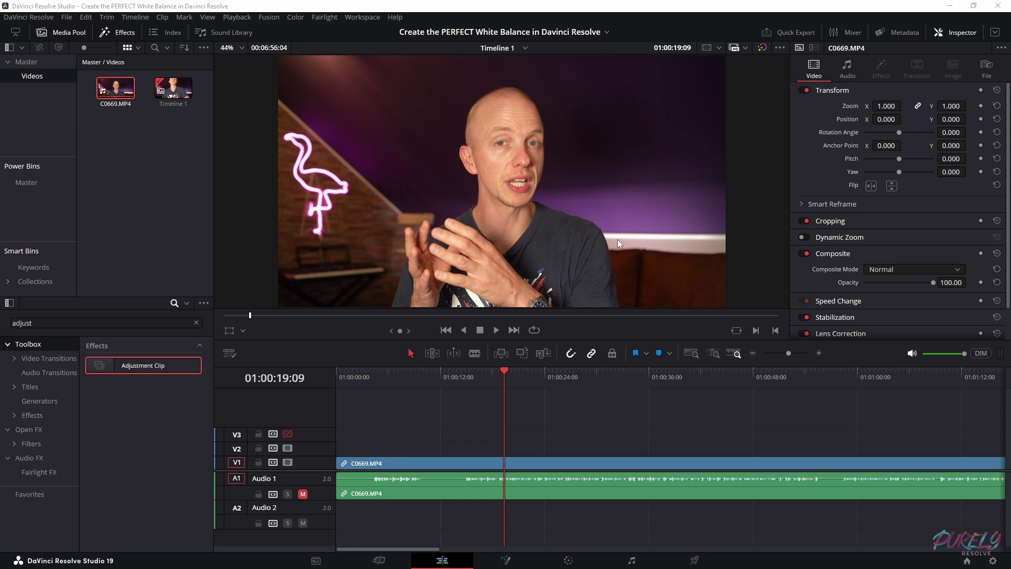
Step: Add an Adjustment Clip on V2 spanning all of C0669.MP4, then grade it on the Color page
{"action": "left_click", "coordinate": [610, 463]}
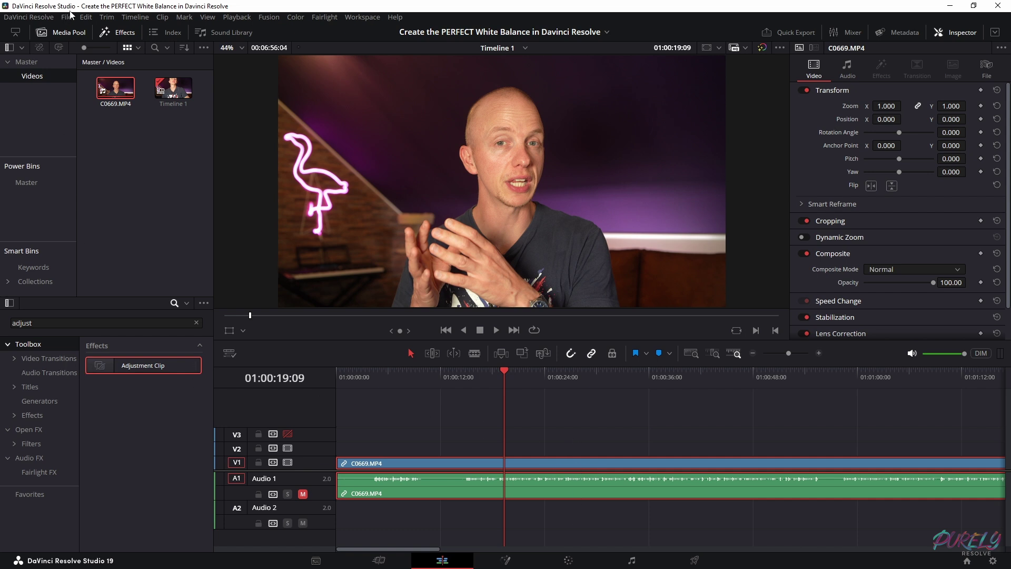
{"action": "left_click_drag", "start_coordinate": [94, 367], "coordinate": [337, 449]}
{"action": "left_click_drag", "start_coordinate": [490, 449], "coordinate": [831, 435]}
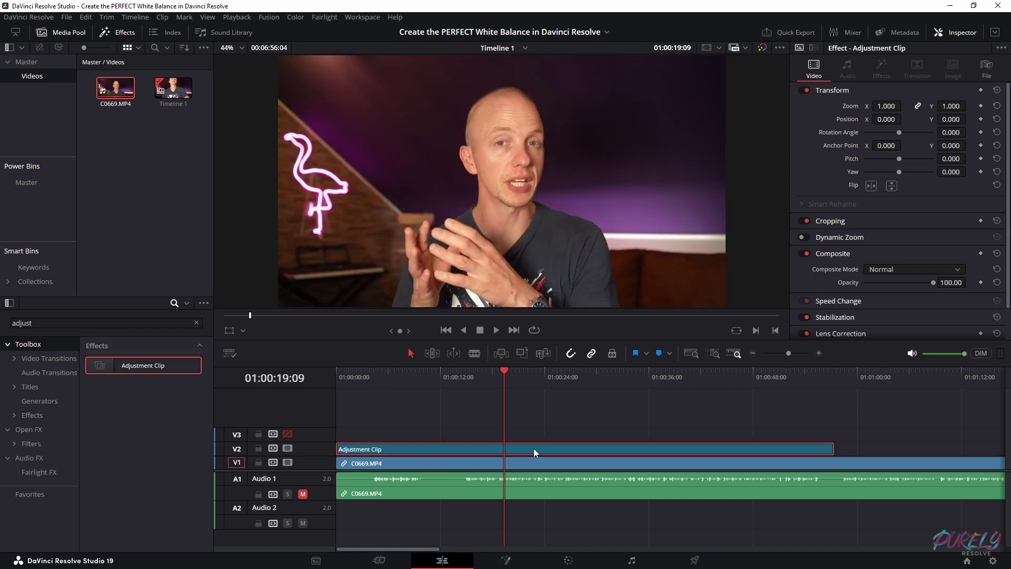
{"action": "left_click", "coordinate": [567, 561]}
Step: White-balance the adjustment clip from the eye's white (Temp -1453.7, Tint 5.27)
{"action": "scroll", "coordinate": [453, 149], "scroll_direction": "down", "scroll_amount": 5}
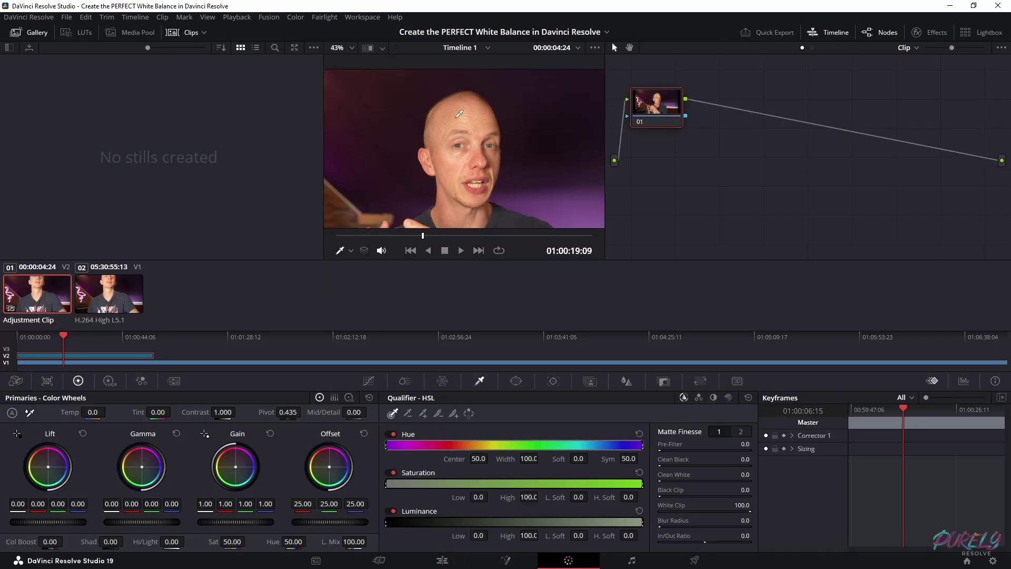
{"action": "scroll", "coordinate": [453, 149], "scroll_direction": "up", "scroll_amount": 5}
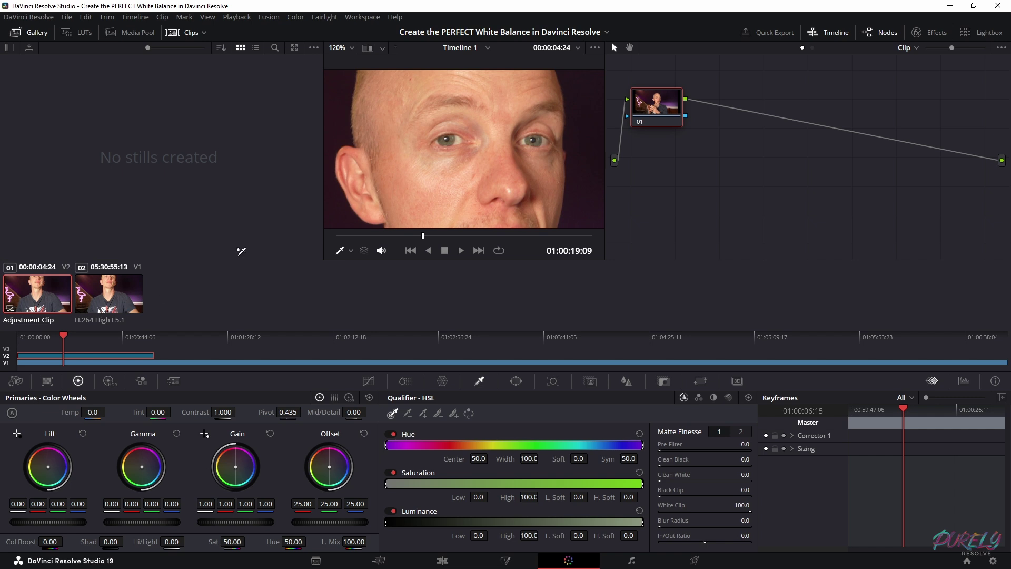
{"action": "left_click", "coordinate": [461, 135]}
Step: Place a copy of C0669.MP4 on V3, disable that track, and return to grading the adjustment clip
{"action": "left_click", "coordinate": [444, 561]}
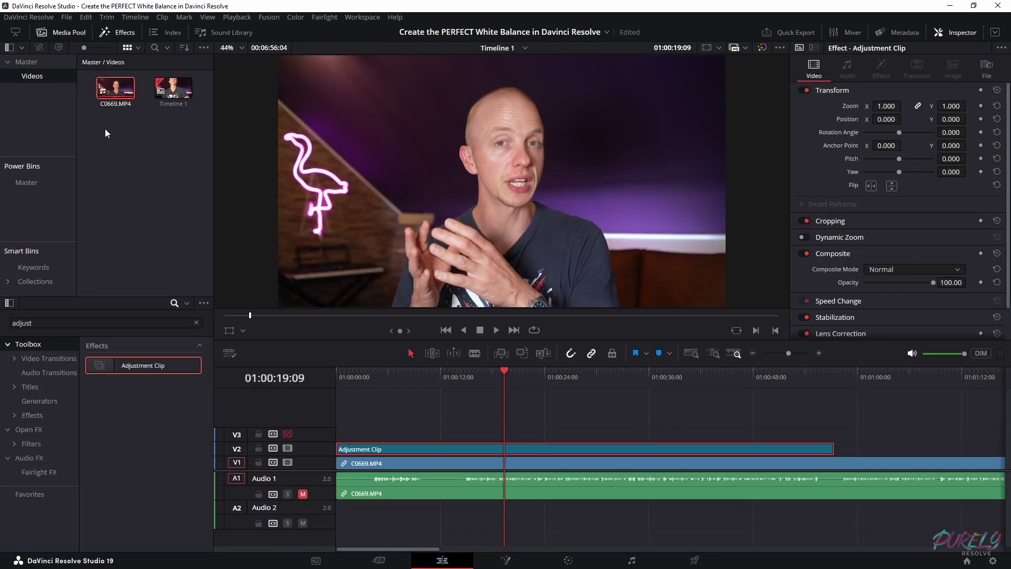
{"action": "left_click_drag", "start_coordinate": [126, 92], "coordinate": [342, 439]}
{"action": "left_click", "coordinate": [287, 433]}
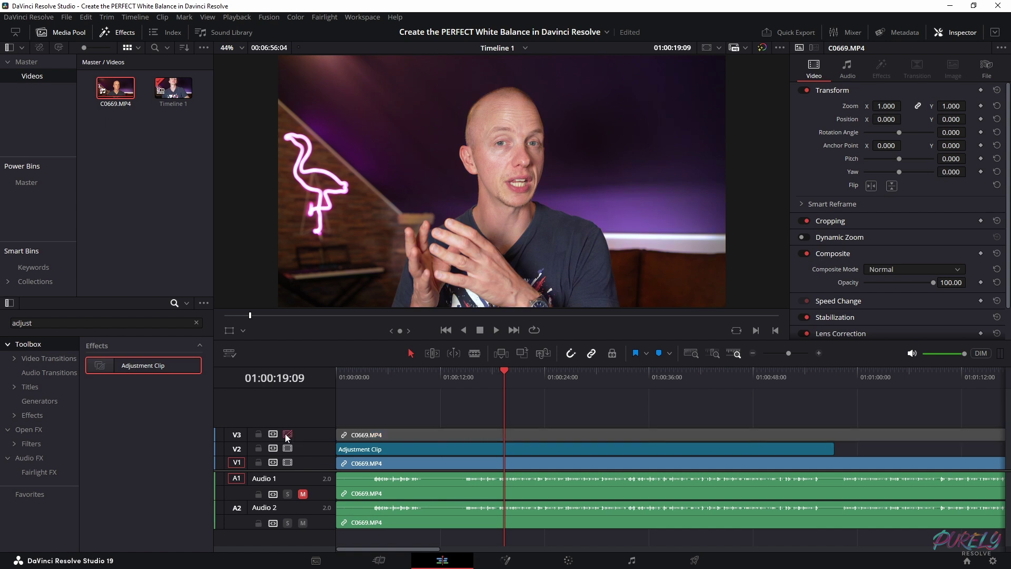
{"action": "left_click", "coordinate": [531, 447]}
{"action": "left_click", "coordinate": [568, 560]}
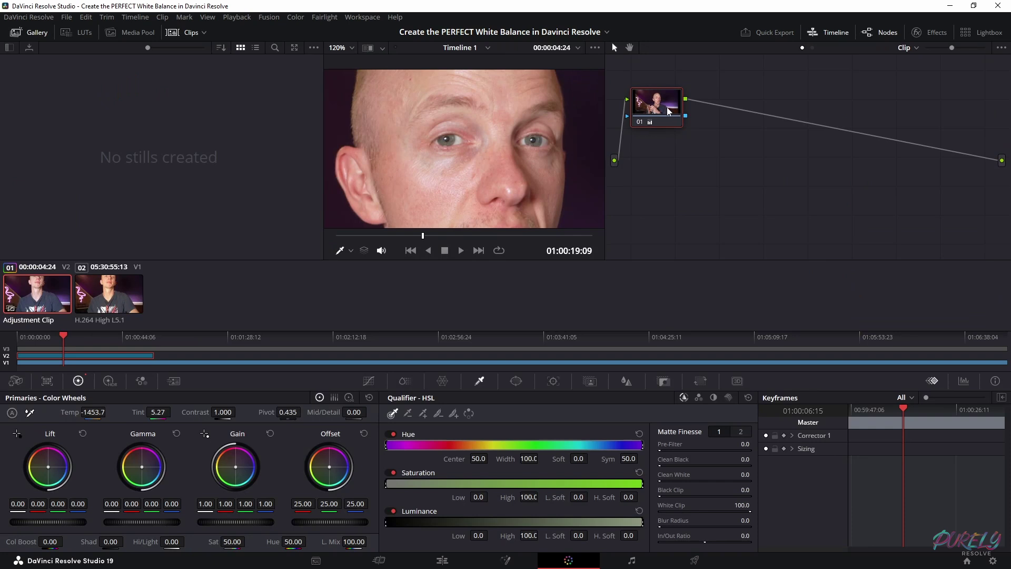
{"action": "left_click_drag", "start_coordinate": [667, 110], "coordinate": [714, 139]}
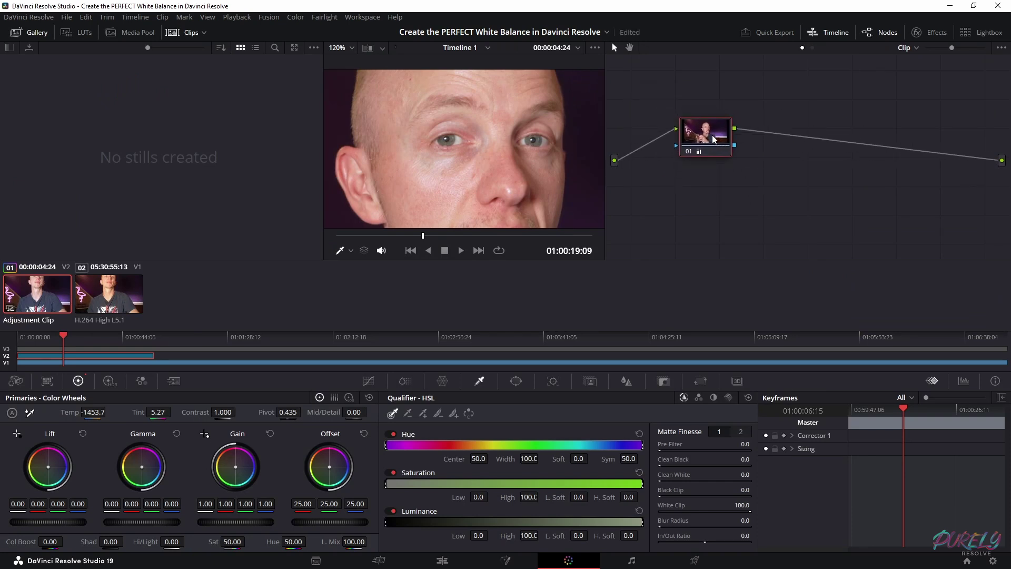
{"action": "key", "text": "shift+z"}
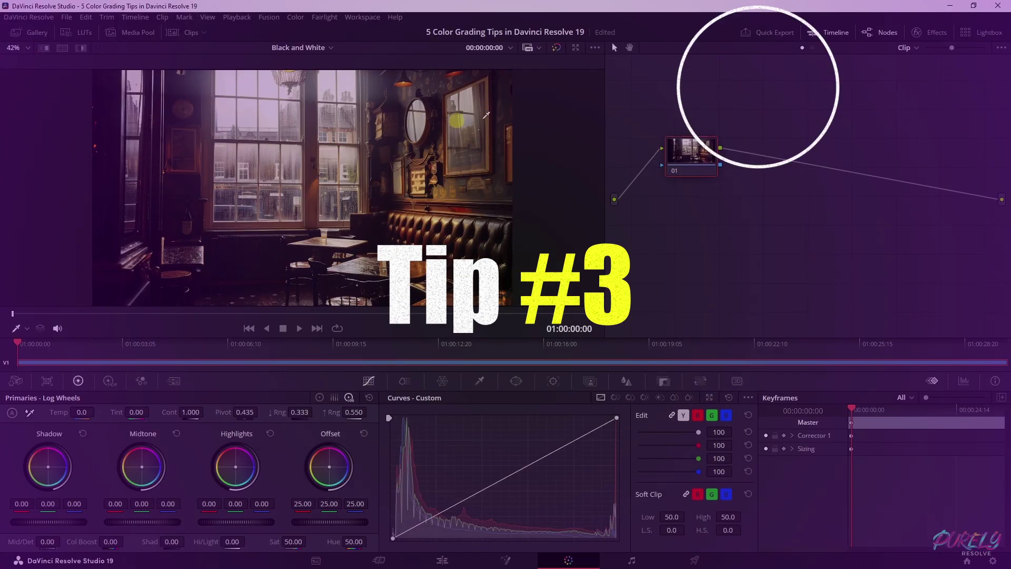
Step: Add serial node 02 after node 01 for the black-and-white grade
{"action": "left_click_drag", "start_coordinate": [679, 158], "coordinate": [708, 168]}
{"action": "key", "text": "space"}
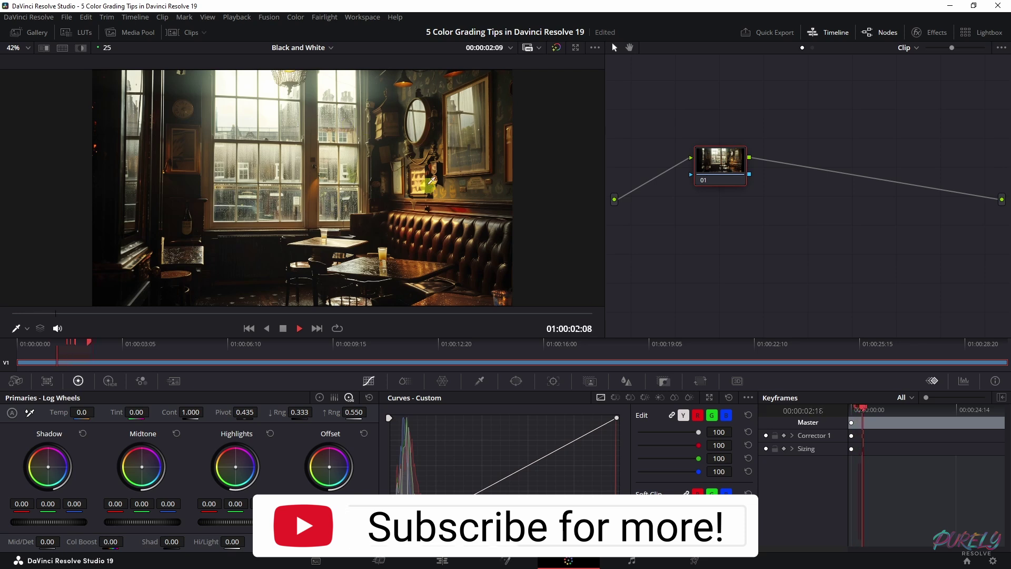
{"action": "key", "text": "space"}
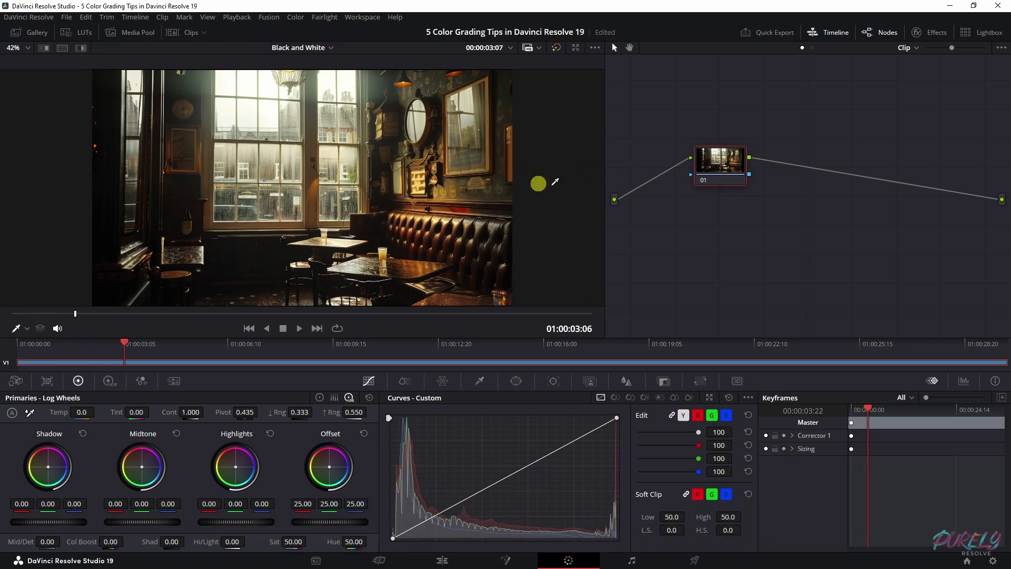
{"action": "right_click", "coordinate": [724, 172]}
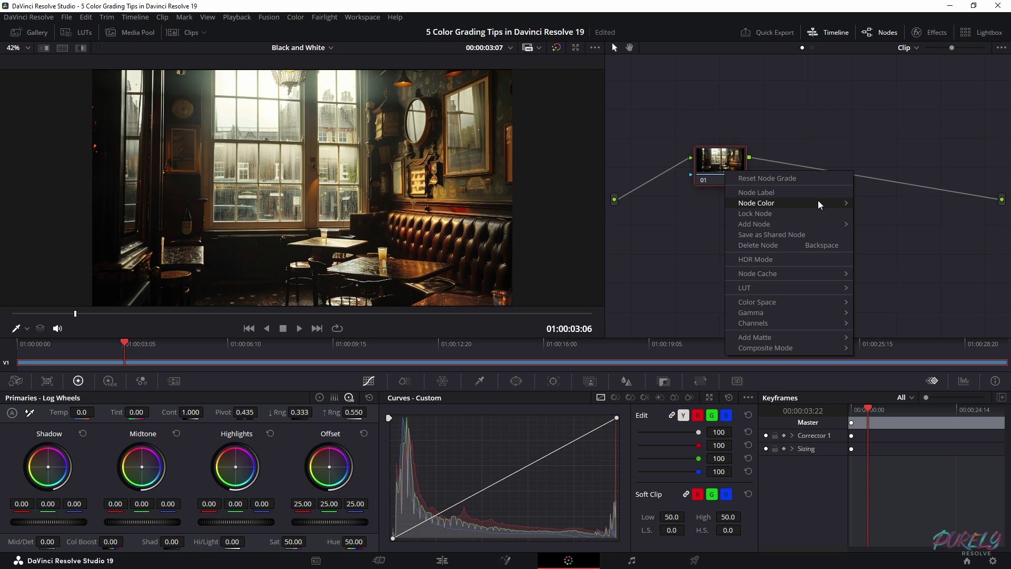
{"action": "mouse_move", "coordinate": [816, 223]}
{"action": "left_click", "coordinate": [884, 225]}
{"action": "left_click_drag", "start_coordinate": [782, 166], "coordinate": [831, 166]}
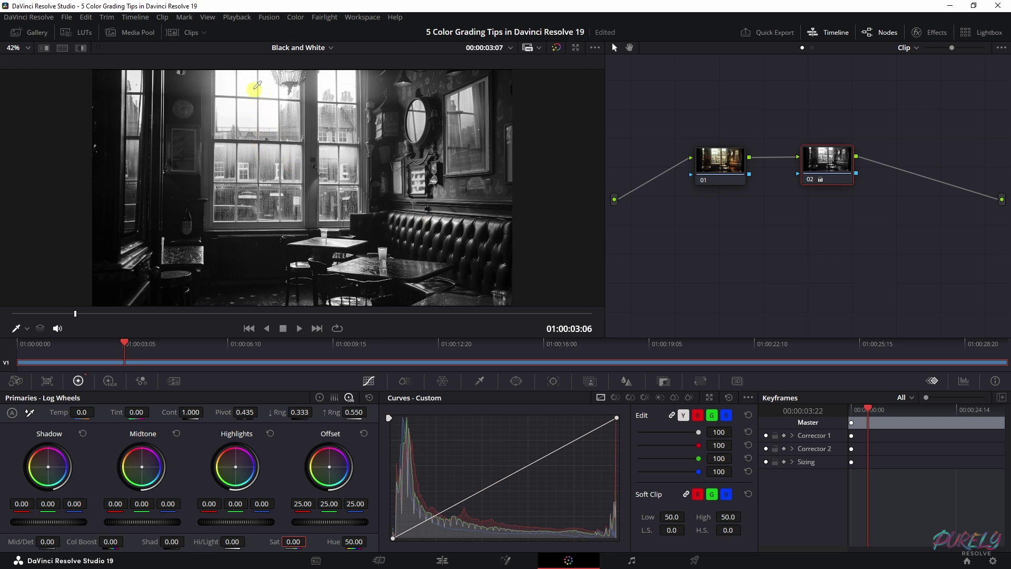
Step: Lower Highlights to -0.11, then replay from the start comparing against the bypassed grade
{"action": "left_click_drag", "start_coordinate": [234, 522], "coordinate": [190, 521]}
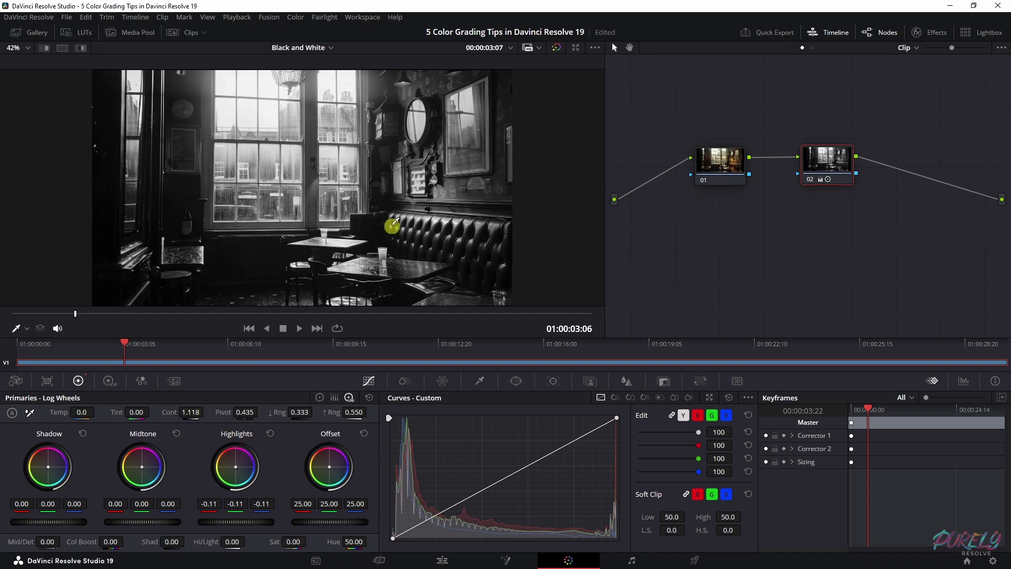
{"action": "left_click_drag", "start_coordinate": [105, 351], "coordinate": [7, 350]}
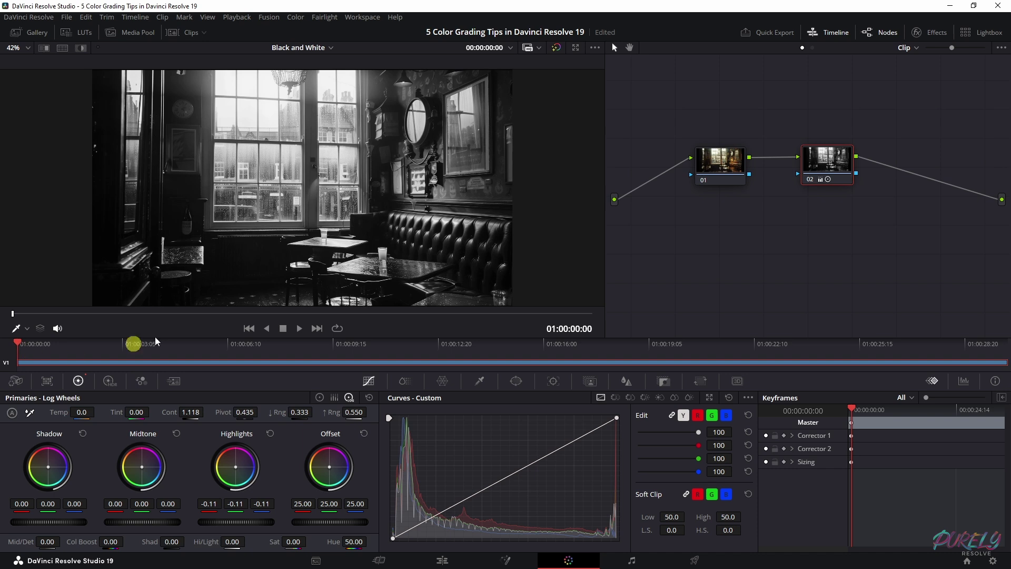
{"action": "key", "text": "space"}
{"action": "left_click", "coordinate": [556, 47]}
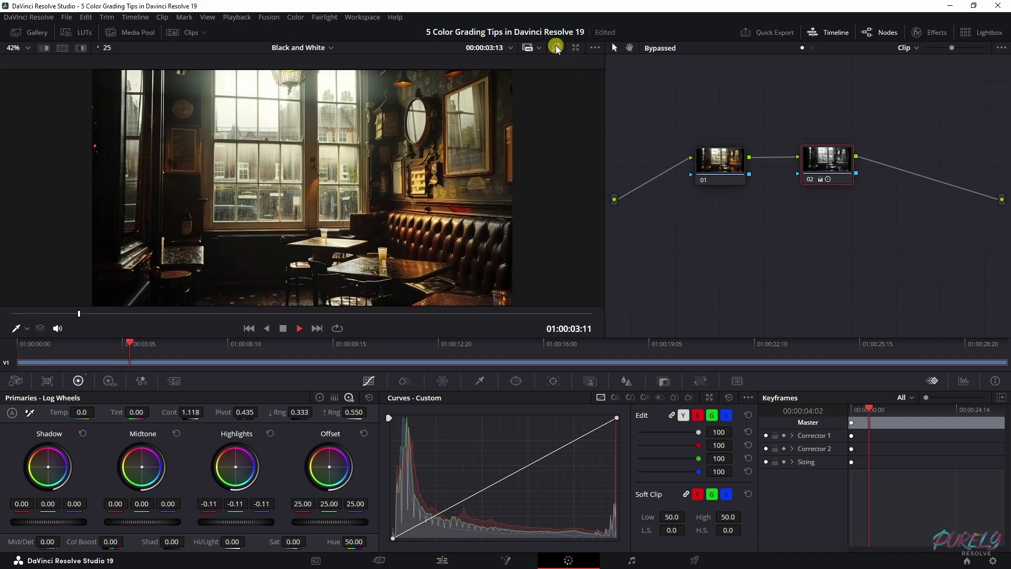
{"action": "left_click", "coordinate": [556, 47]}
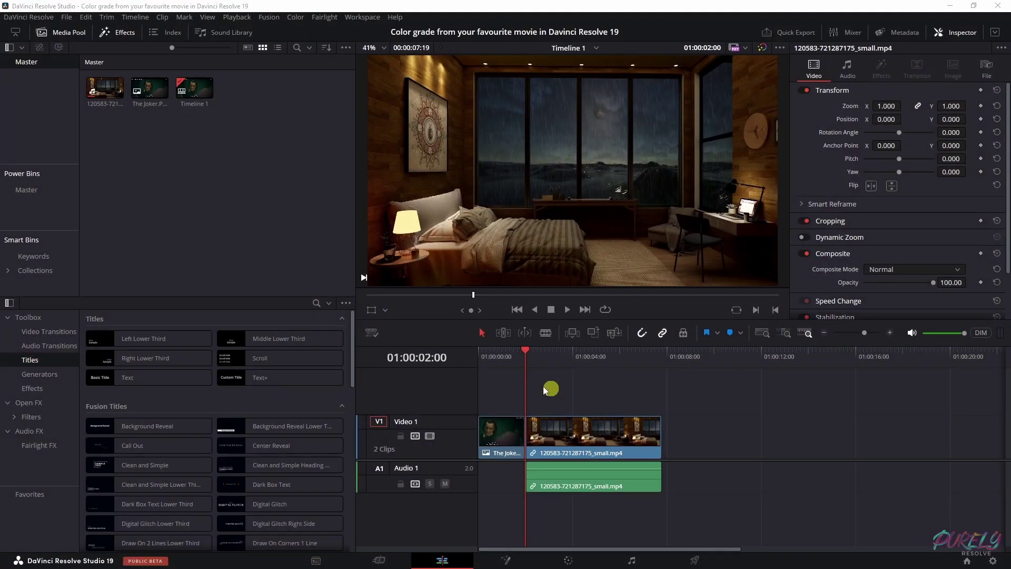
Step: Compare the Joker reference frame with the bedroom clip, then open the bedroom clip on the Color page
{"action": "left_click", "coordinate": [506, 362]}
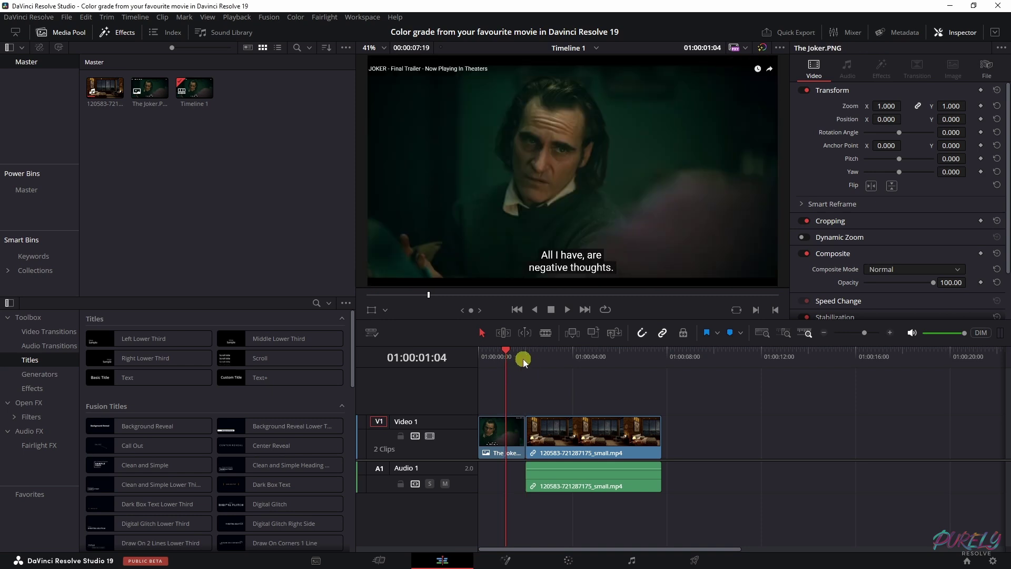
{"action": "left_click", "coordinate": [551, 352]}
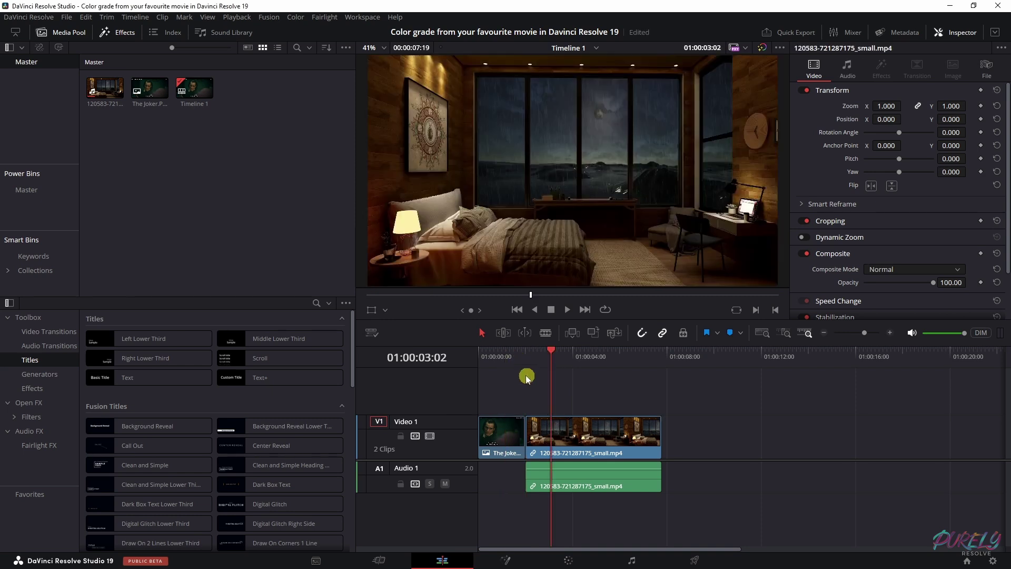
{"action": "left_click", "coordinate": [509, 352]}
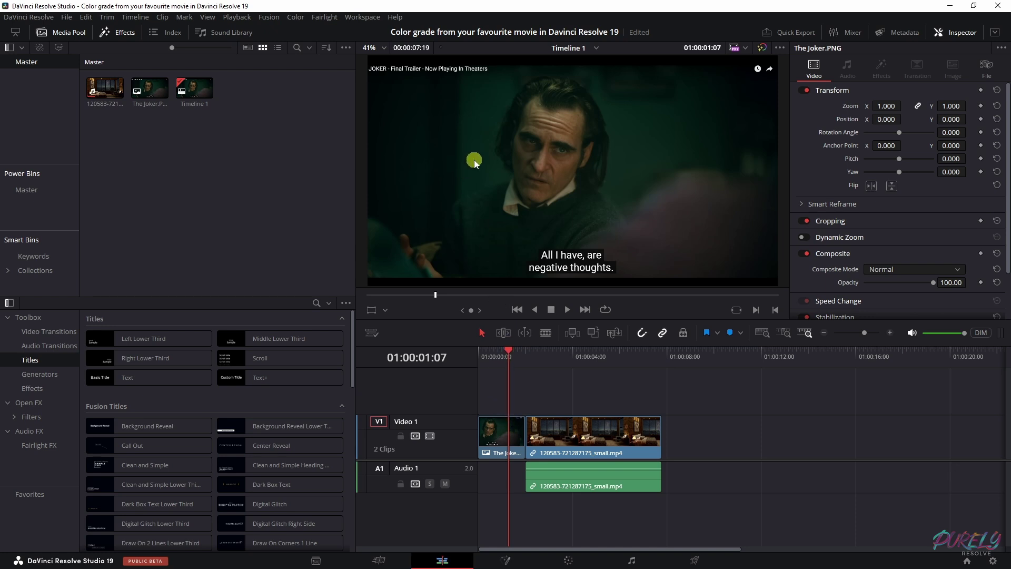
{"action": "left_click", "coordinate": [537, 351]}
{"action": "key", "text": "space"}
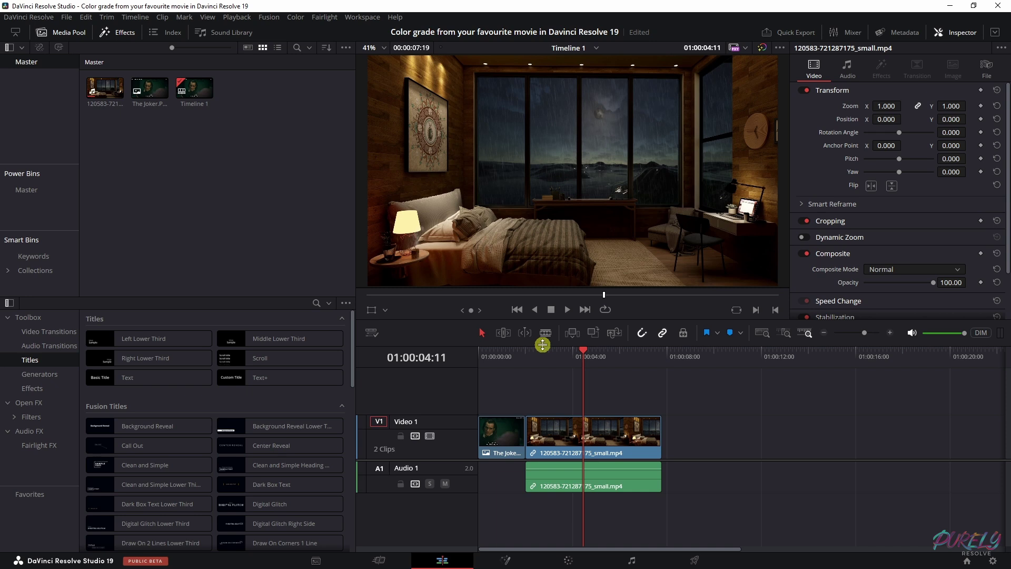
{"action": "left_click_drag", "start_coordinate": [542, 345], "coordinate": [513, 354]}
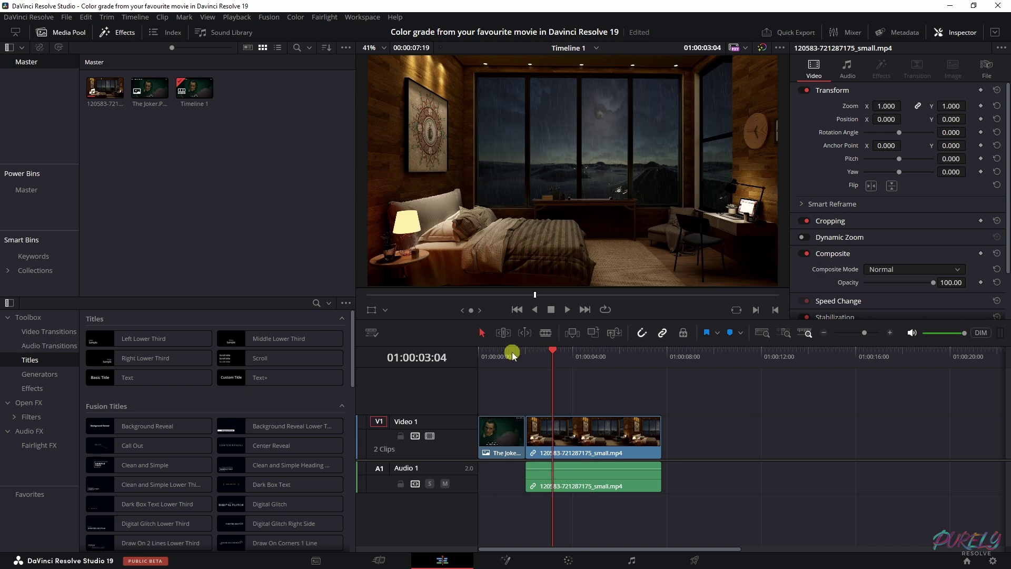
{"action": "left_click", "coordinate": [512, 354]}
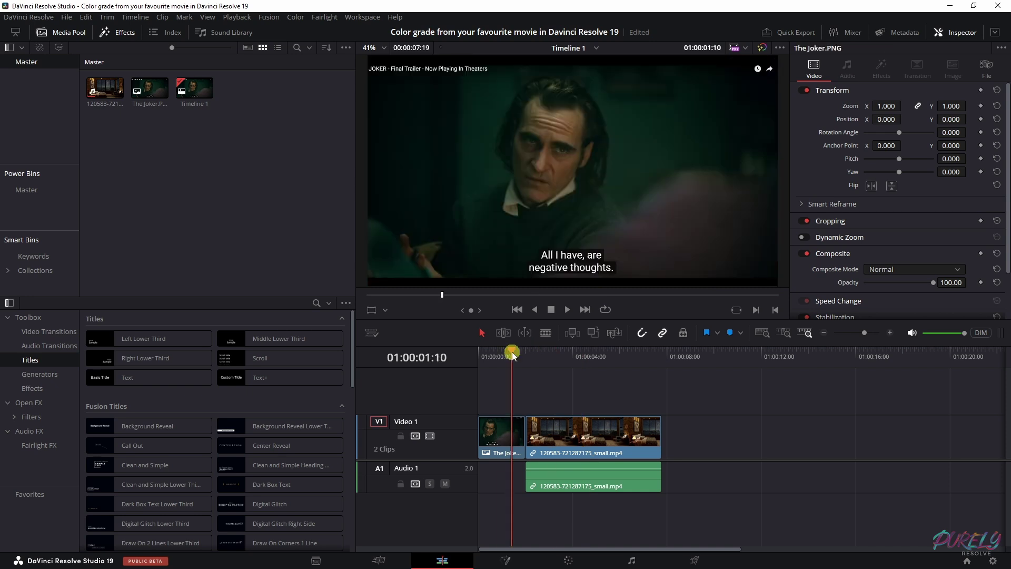
{"action": "left_click", "coordinate": [547, 355]}
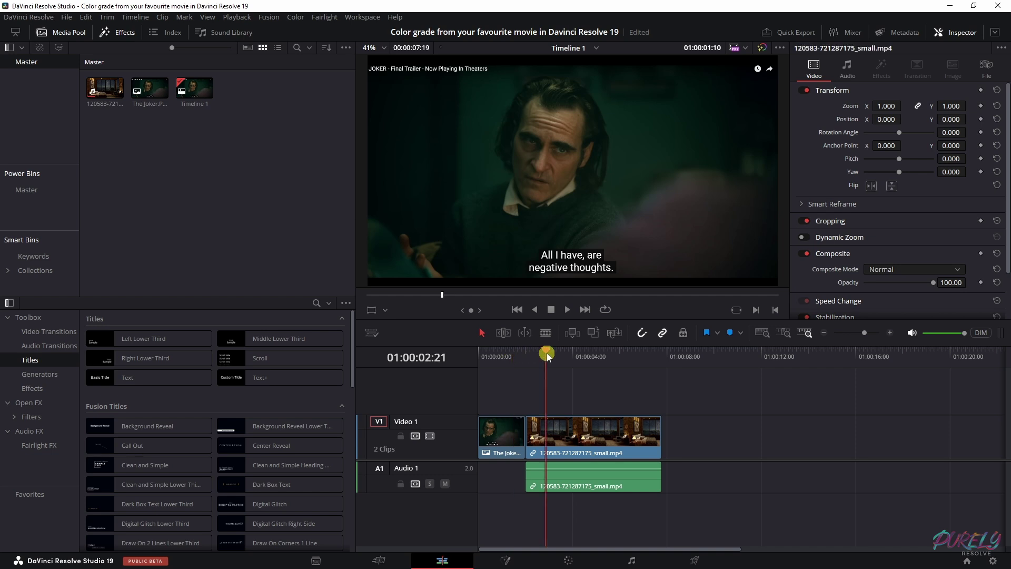
{"action": "left_click", "coordinate": [510, 351]}
{"action": "left_click", "coordinate": [585, 356]}
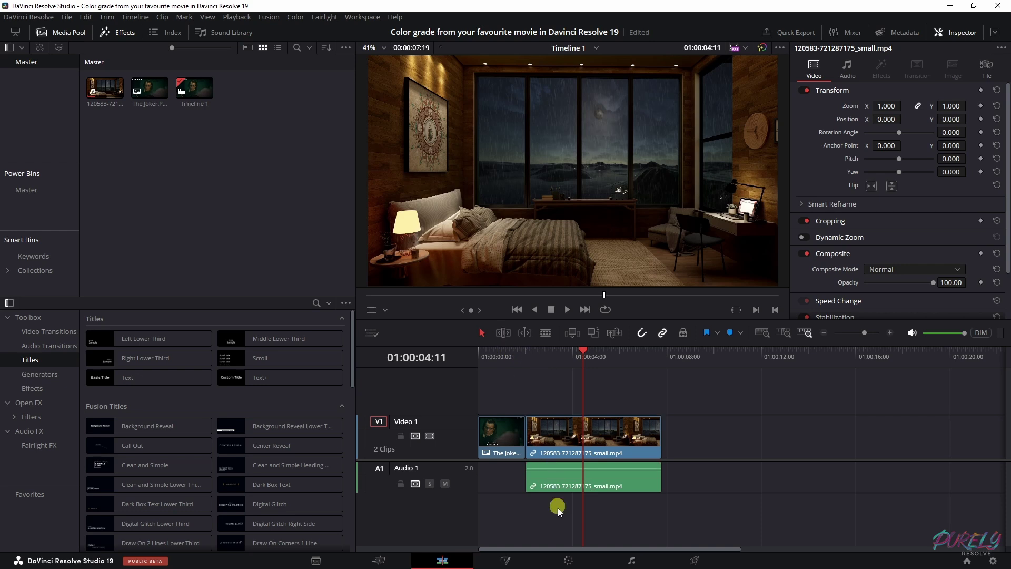
{"action": "left_click", "coordinate": [571, 560]}
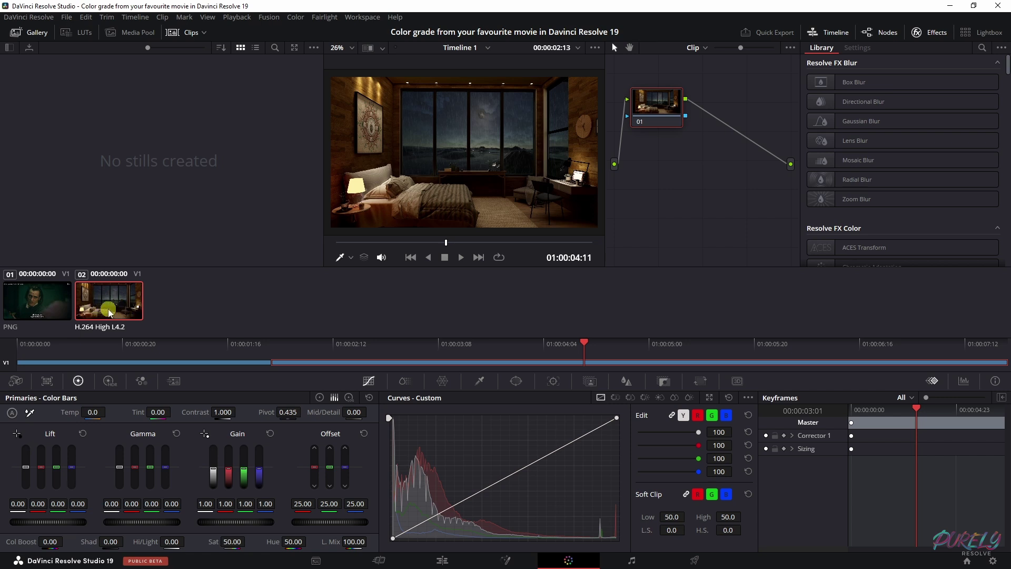
Step: Shot-match the bedroom clip to the Joker still, then nudge the Gamma master wheel
{"action": "right_click", "coordinate": [34, 301]}
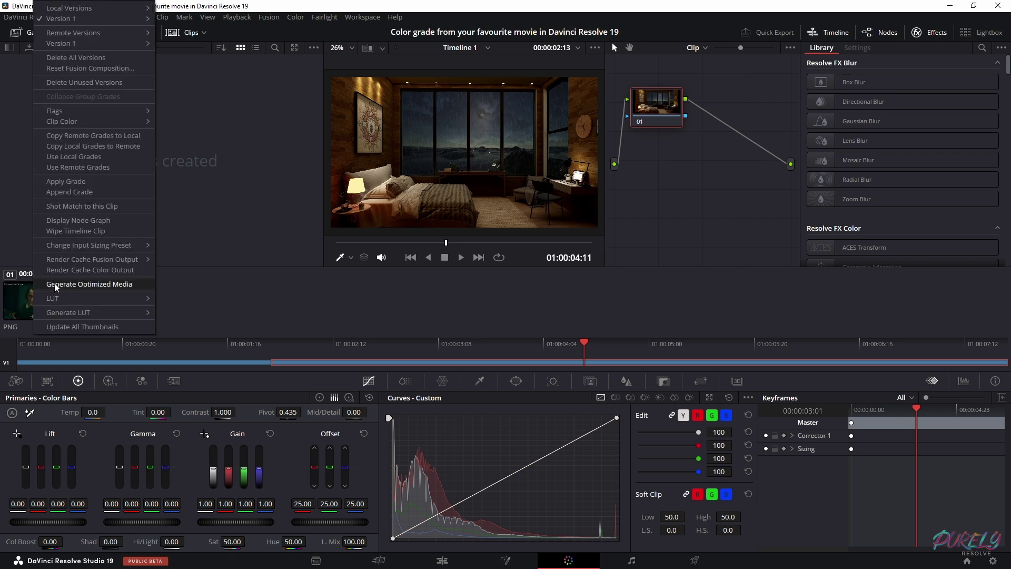
{"action": "left_click", "coordinate": [68, 207]}
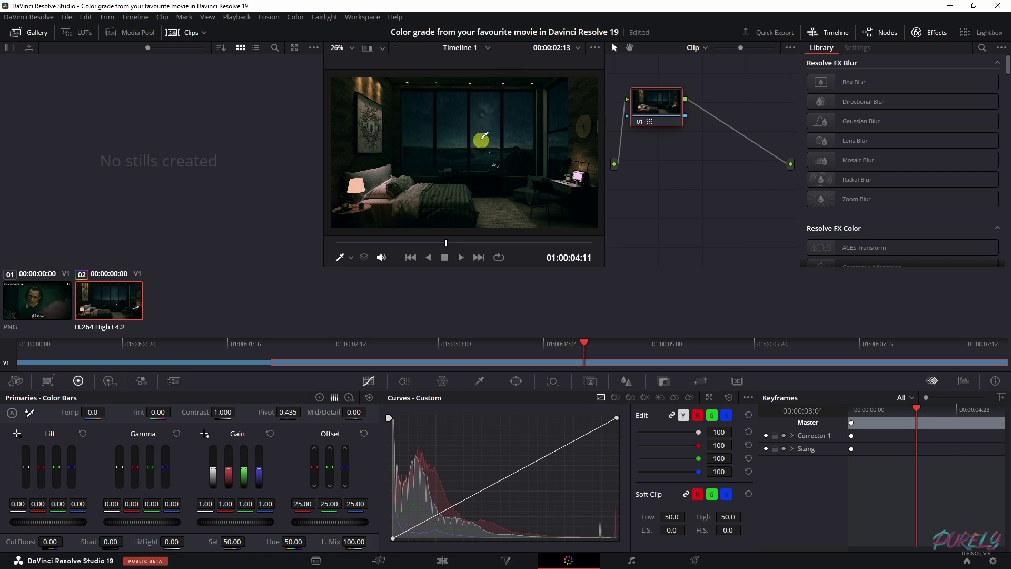
{"action": "left_click", "coordinate": [320, 398]}
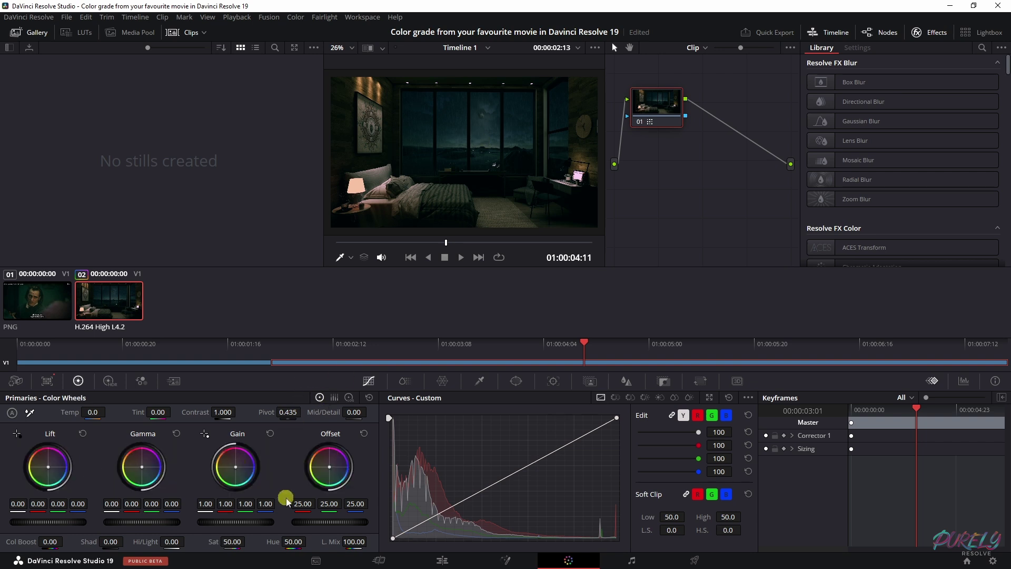
{"action": "left_click_drag", "start_coordinate": [157, 519], "coordinate": [196, 532]}
Step: On the Edit page, jump to the Joker frame, then scrub into the matched bedroom clip
{"action": "left_click", "coordinate": [440, 558]}
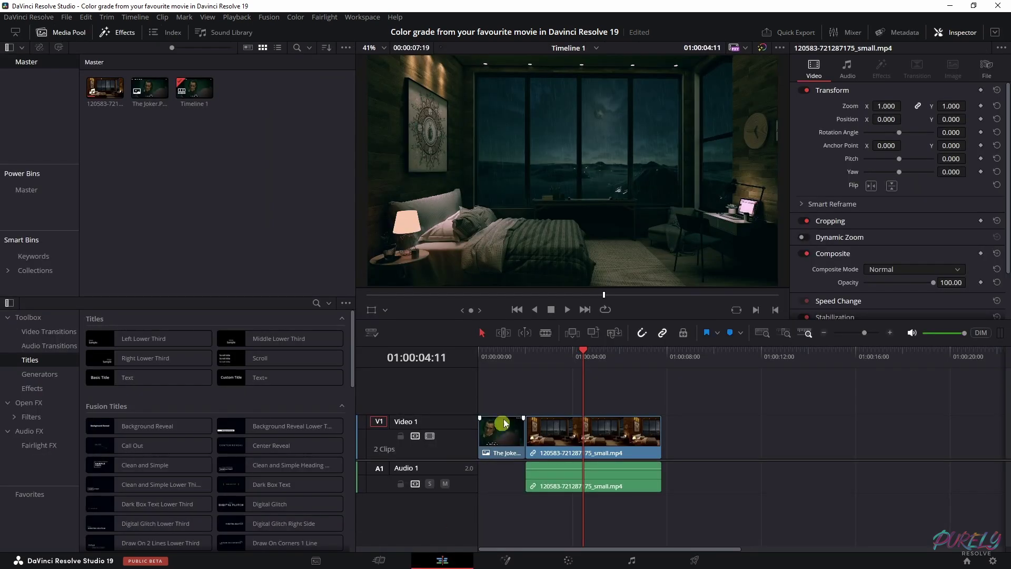
{"action": "left_click", "coordinate": [515, 352]}
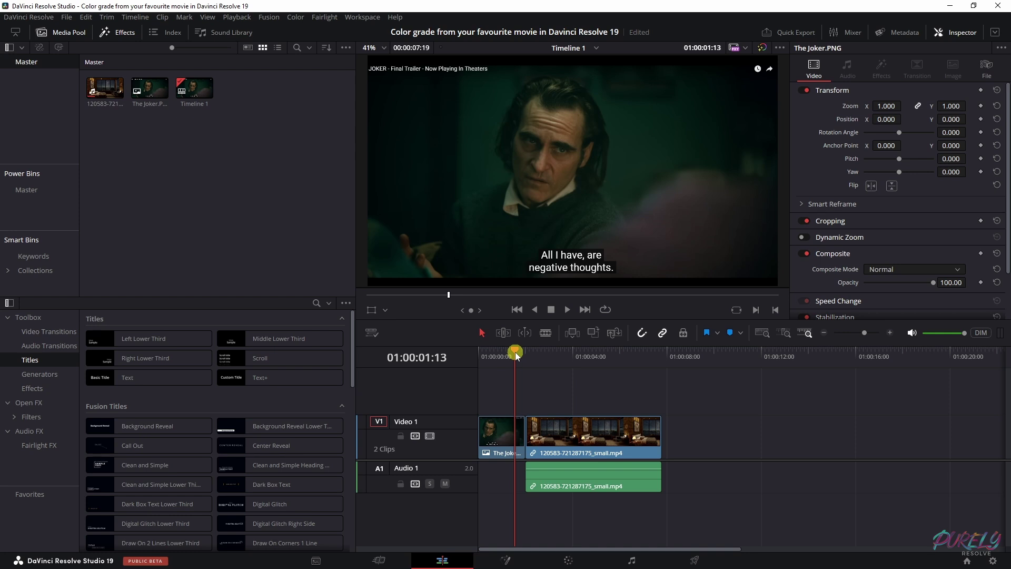
{"action": "left_click_drag", "start_coordinate": [515, 352], "coordinate": [538, 360]}
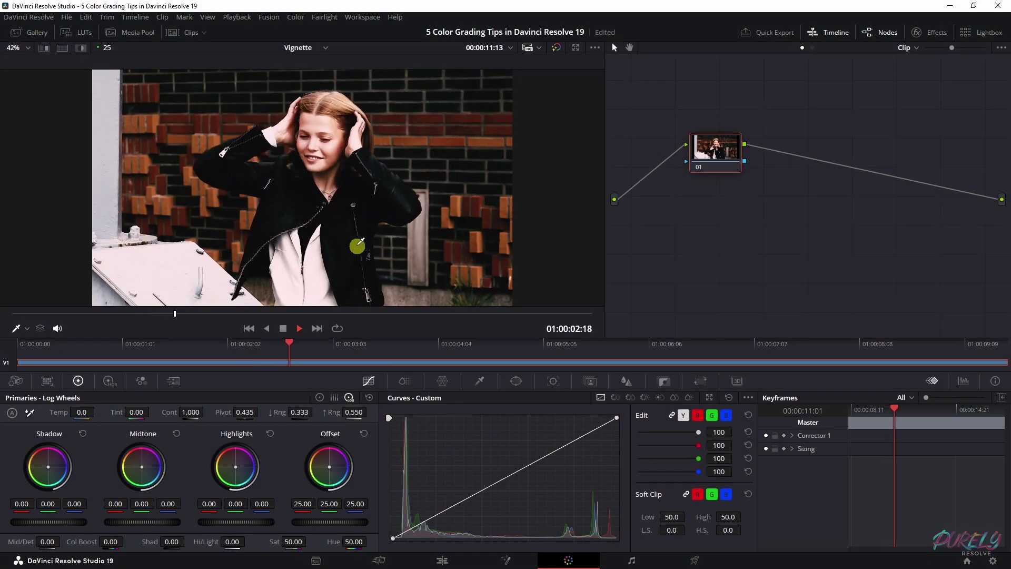
Step: Preview the brick-wall Vignette clip, then park the playhead on its first frame, 01:00:00:00
{"action": "key", "text": "space"}
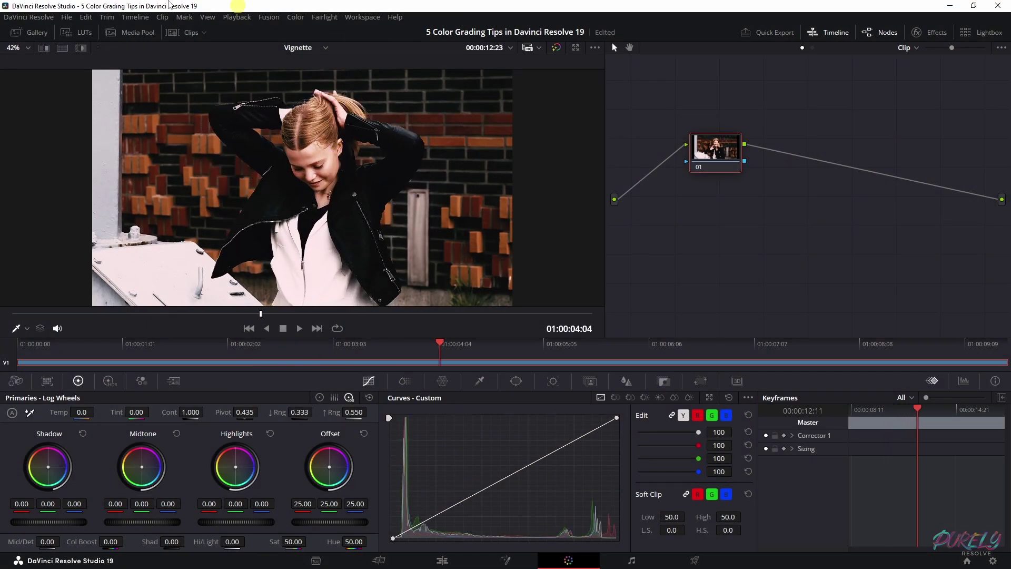
{"action": "key", "text": "space"}
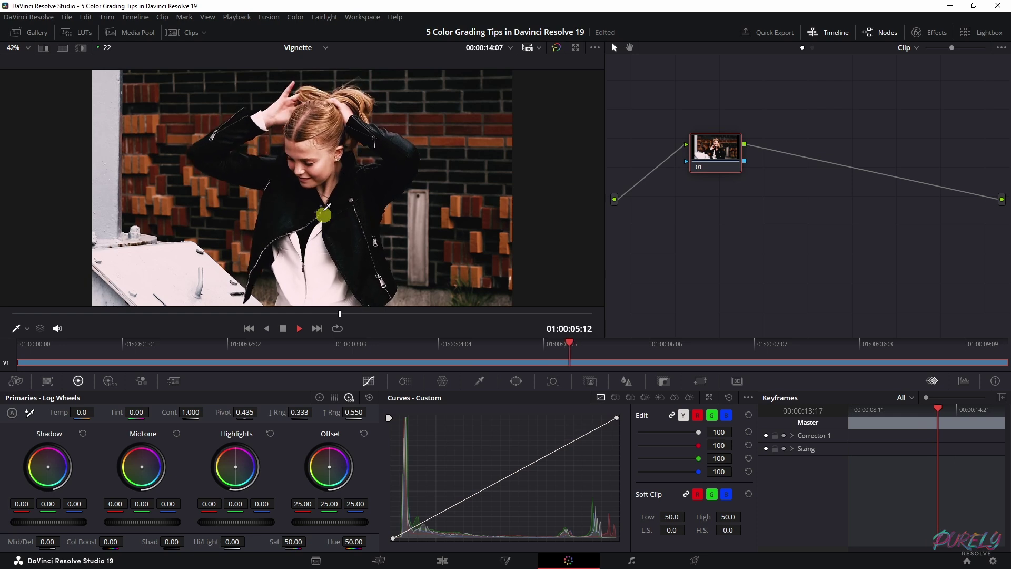
{"action": "key", "text": "space"}
{"action": "left_click", "coordinate": [40, 350]}
{"action": "left_click_drag", "start_coordinate": [40, 349], "coordinate": [14, 347]}
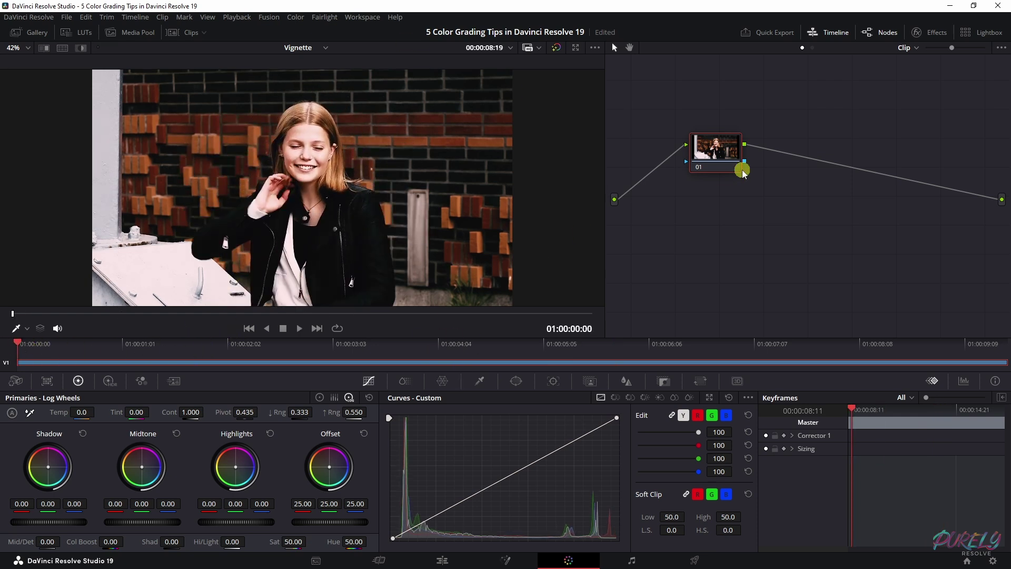
Step: Add serial node 02 after node 01 and move it right in the node graph
{"action": "left_click_drag", "start_coordinate": [721, 150], "coordinate": [727, 165]}
{"action": "right_click", "coordinate": [727, 164]}
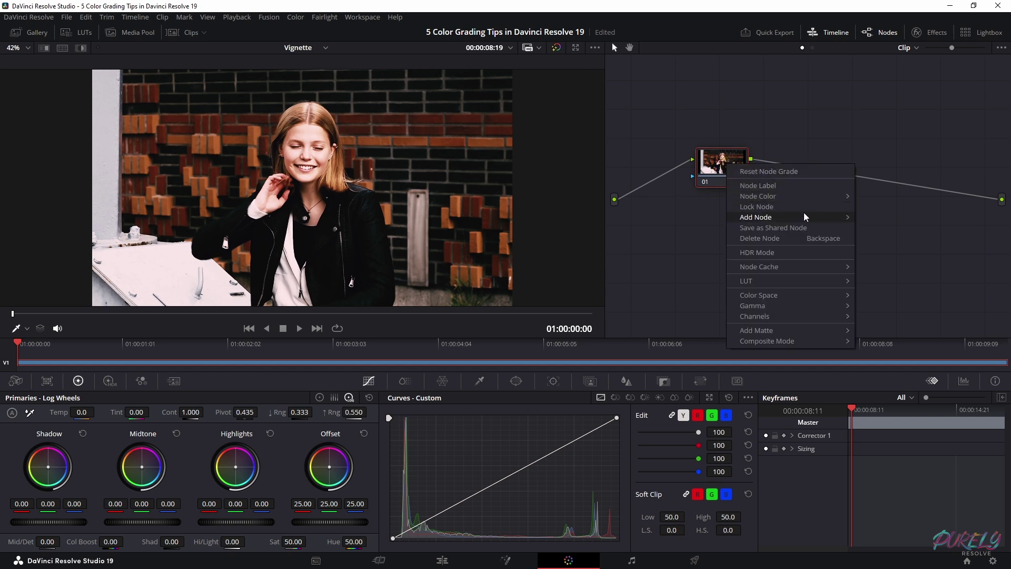
{"action": "mouse_move", "coordinate": [808, 218]}
{"action": "left_click", "coordinate": [894, 216]}
{"action": "left_click", "coordinate": [800, 177]}
{"action": "left_click_drag", "start_coordinate": [799, 177], "coordinate": [838, 179]}
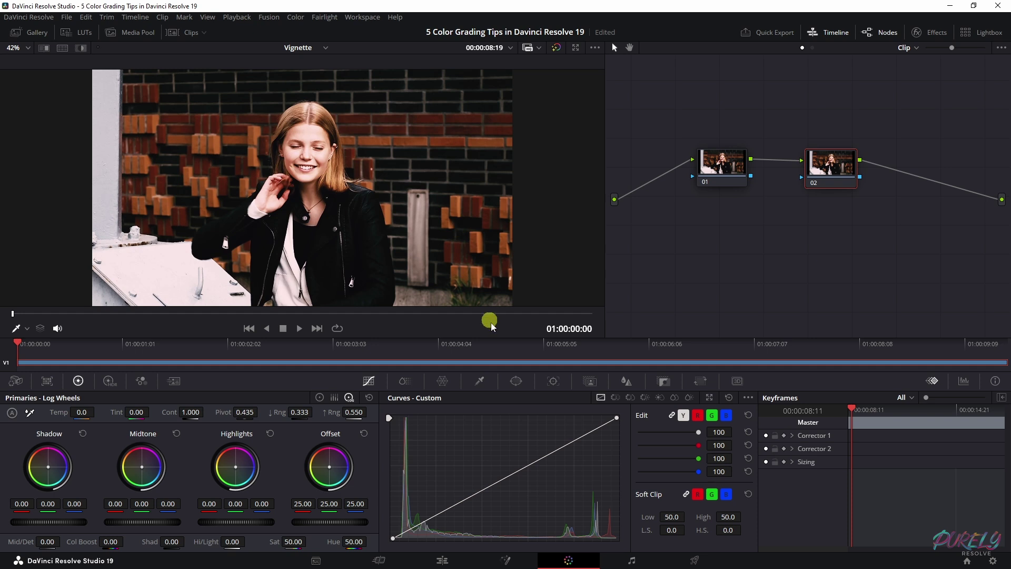
Step: Add a Circle window shaped into a tall oval around the woman with softness 6.81
{"action": "left_click", "coordinate": [516, 382]}
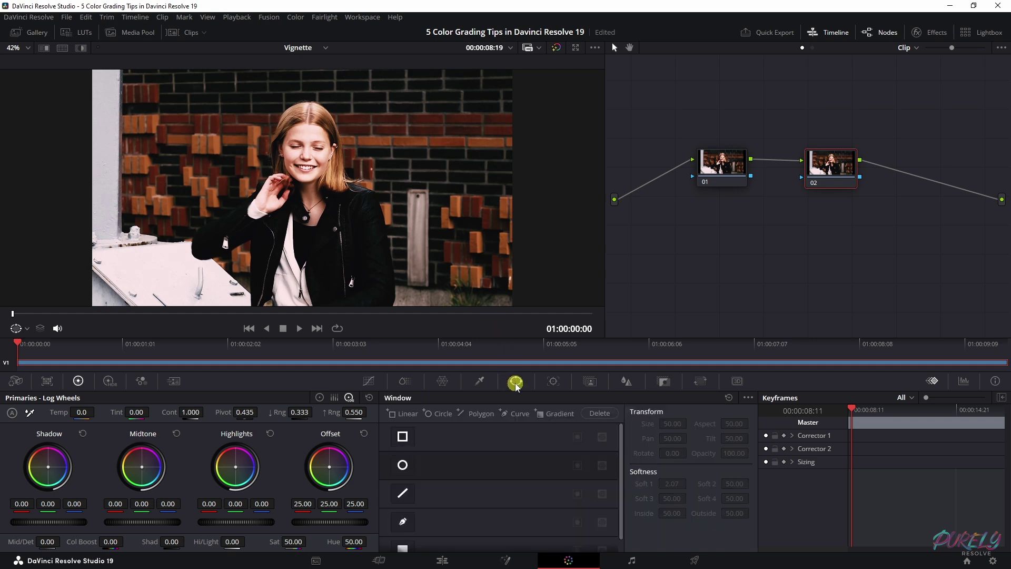
{"action": "left_click", "coordinate": [402, 465]}
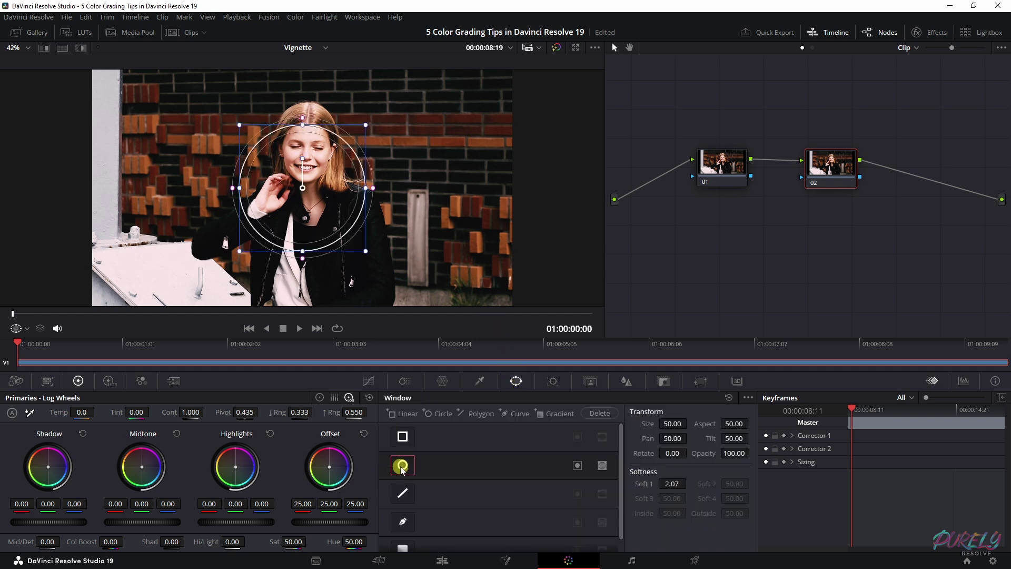
{"action": "left_click_drag", "start_coordinate": [302, 252], "coordinate": [303, 299]}
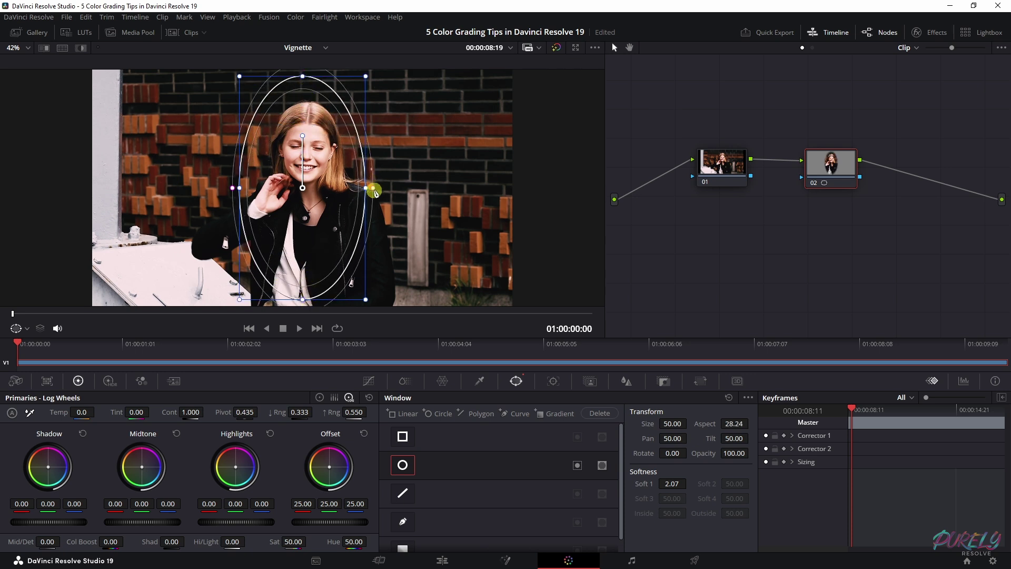
{"action": "left_click_drag", "start_coordinate": [374, 190], "coordinate": [326, 202]}
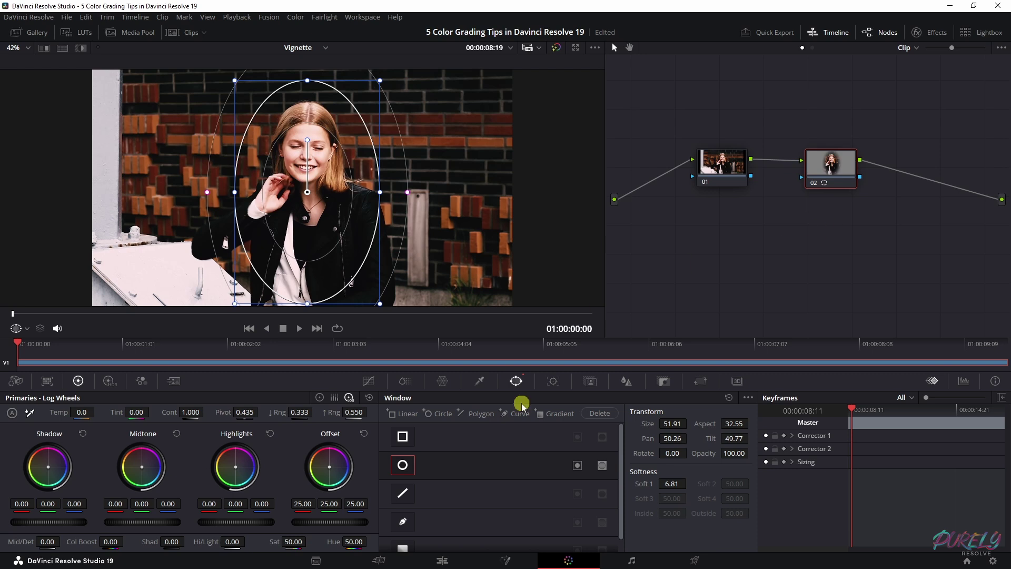
Step: Invert the oval, widen it slightly, and lower Offset to -1.90 to darken the wall
{"action": "left_click", "coordinate": [577, 466]}
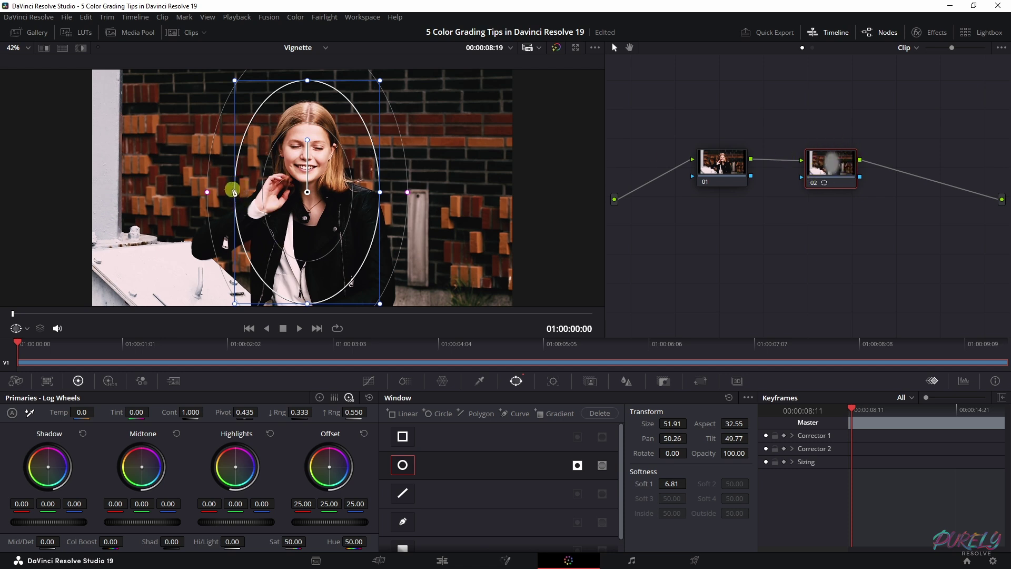
{"action": "left_click_drag", "start_coordinate": [234, 191], "coordinate": [228, 192]}
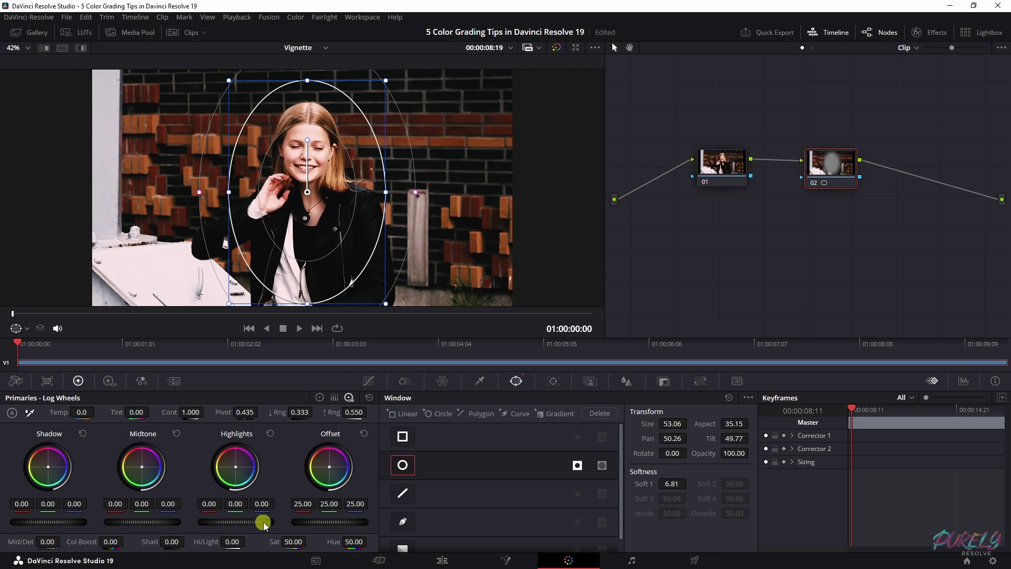
{"action": "left_click_drag", "start_coordinate": [309, 520], "coordinate": [140, 512]}
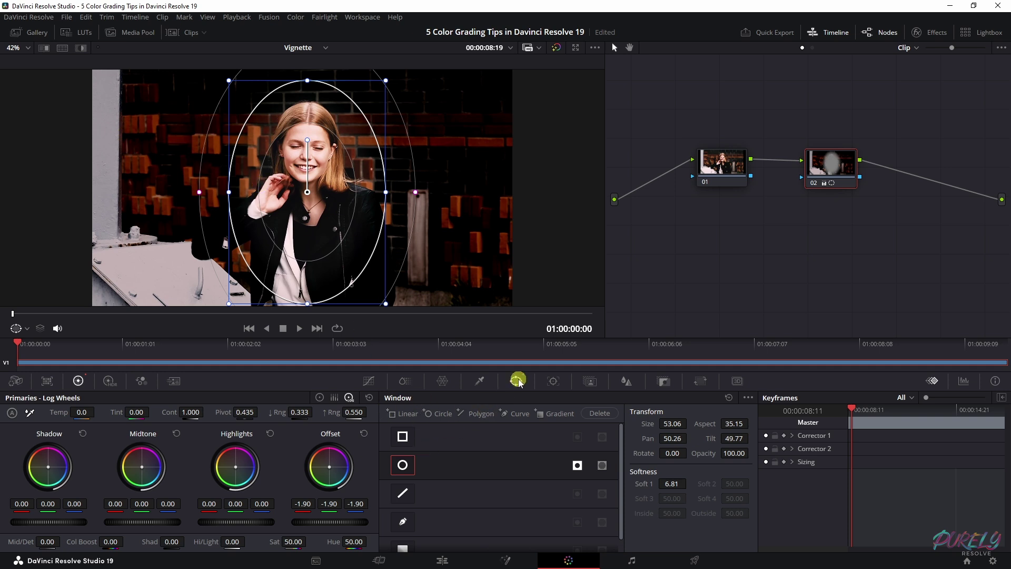
Step: Play the vignetted clip, bypassing the grade briefly to compare, then turning it back on
{"action": "left_click", "coordinate": [476, 381]}
{"action": "key", "text": "space"}
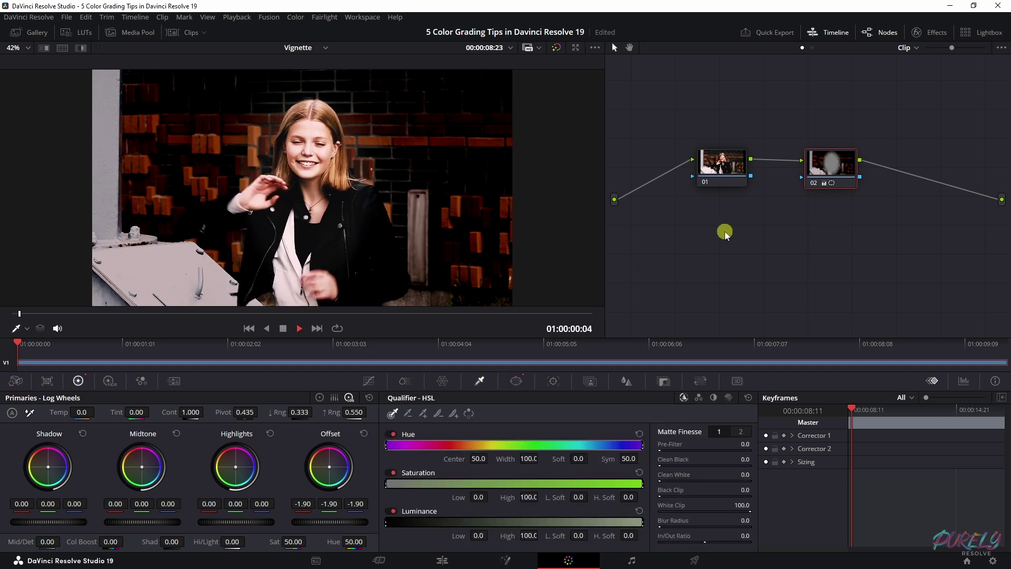
{"action": "left_click", "coordinate": [557, 47]}
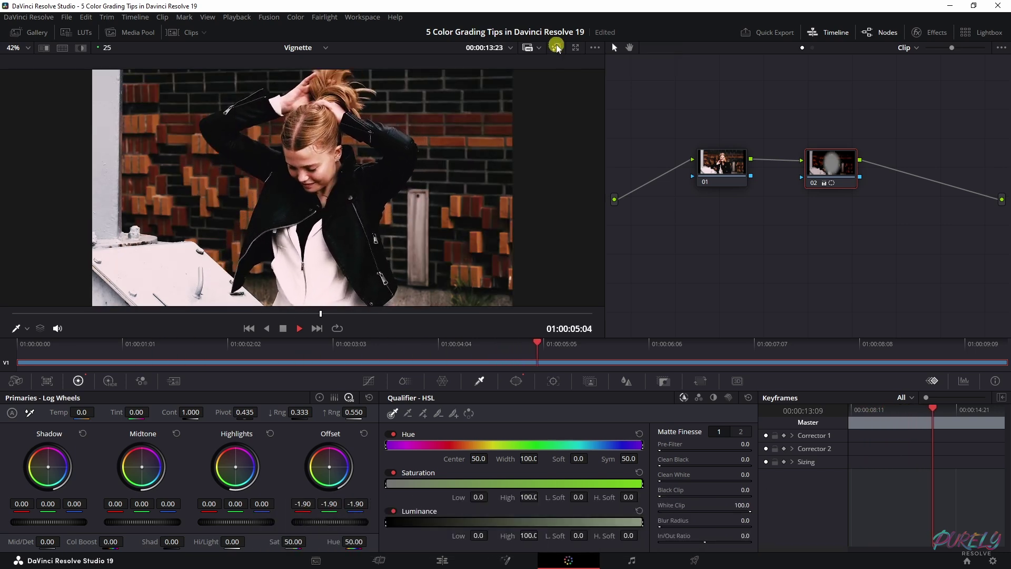
{"action": "left_click", "coordinate": [557, 47]}
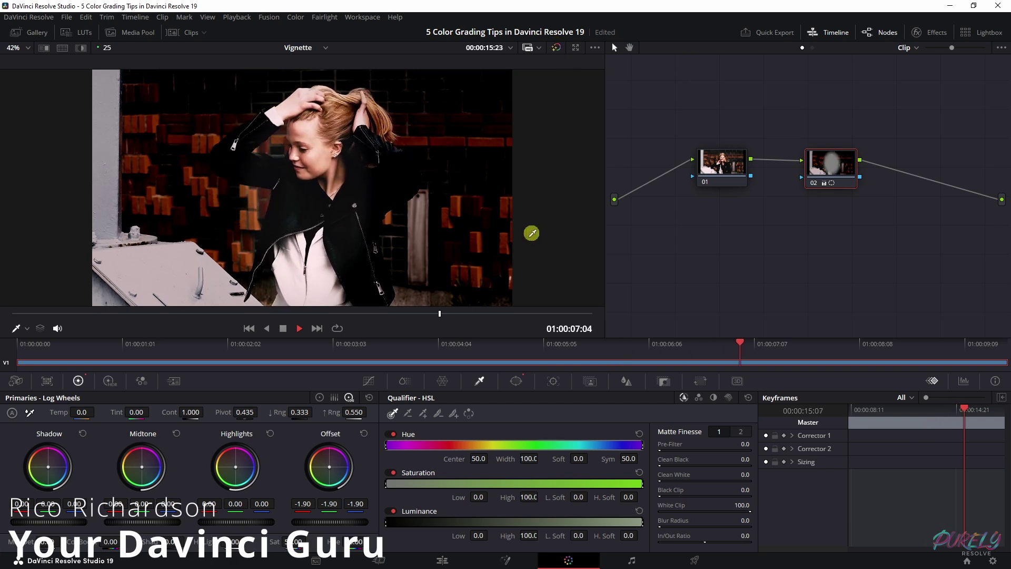